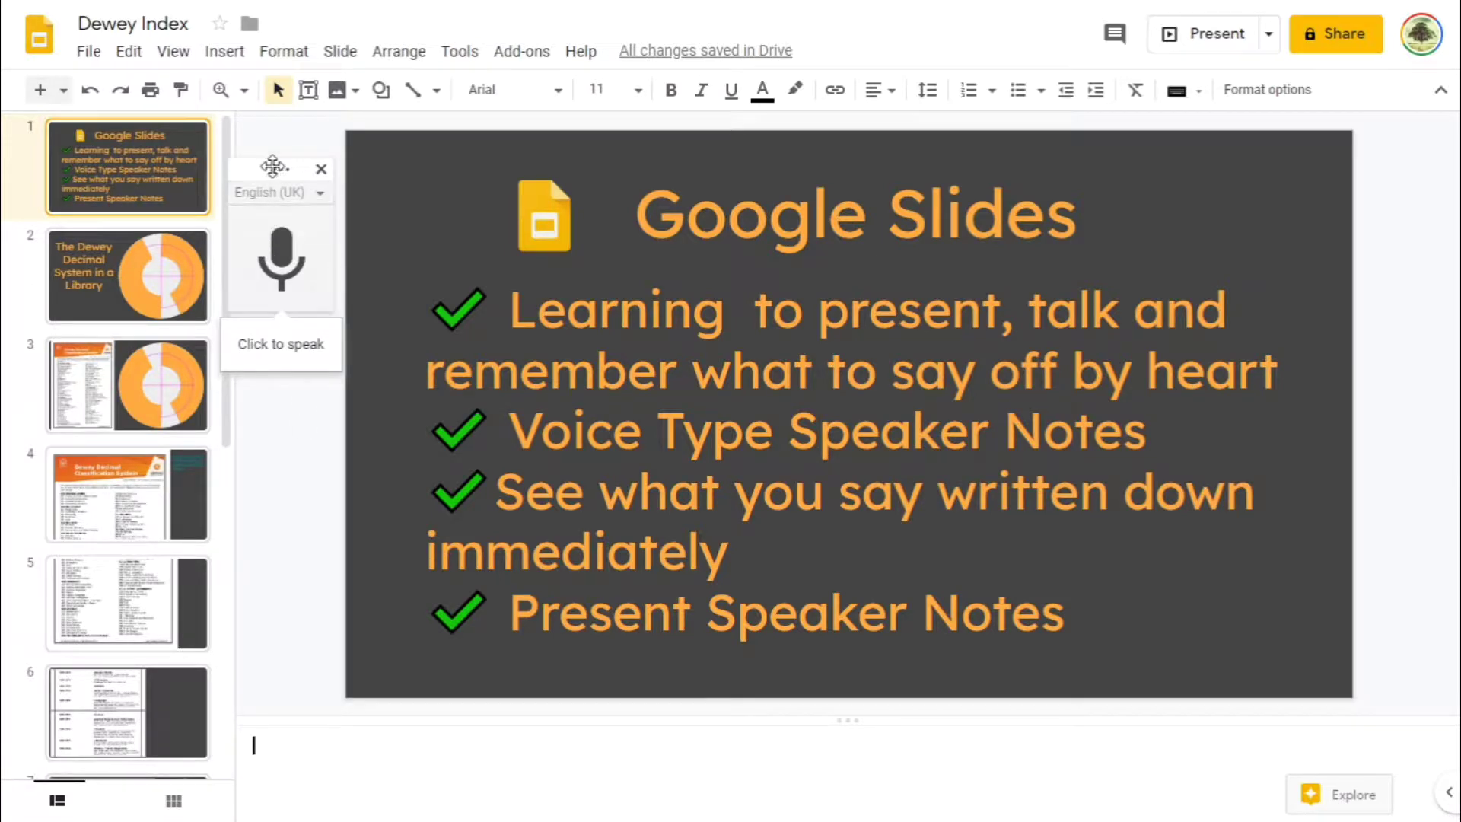
- Drag the voice typing panel next to the left edge of slide 1
{"action": "left_click_drag", "start_coordinate": [278, 168], "coordinate": [262, 193]}
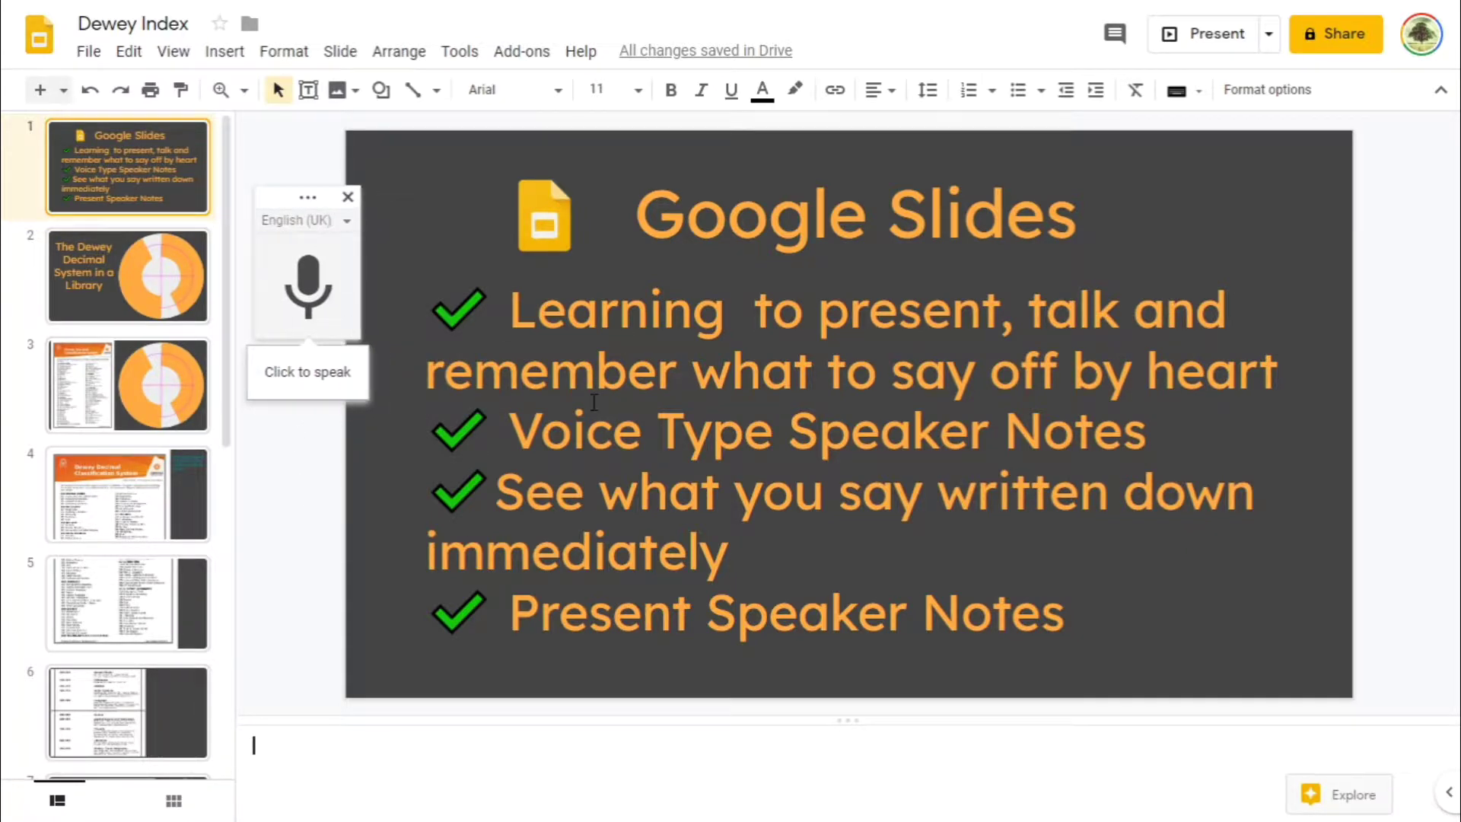
{"action": "left_click", "coordinate": [175, 54]}
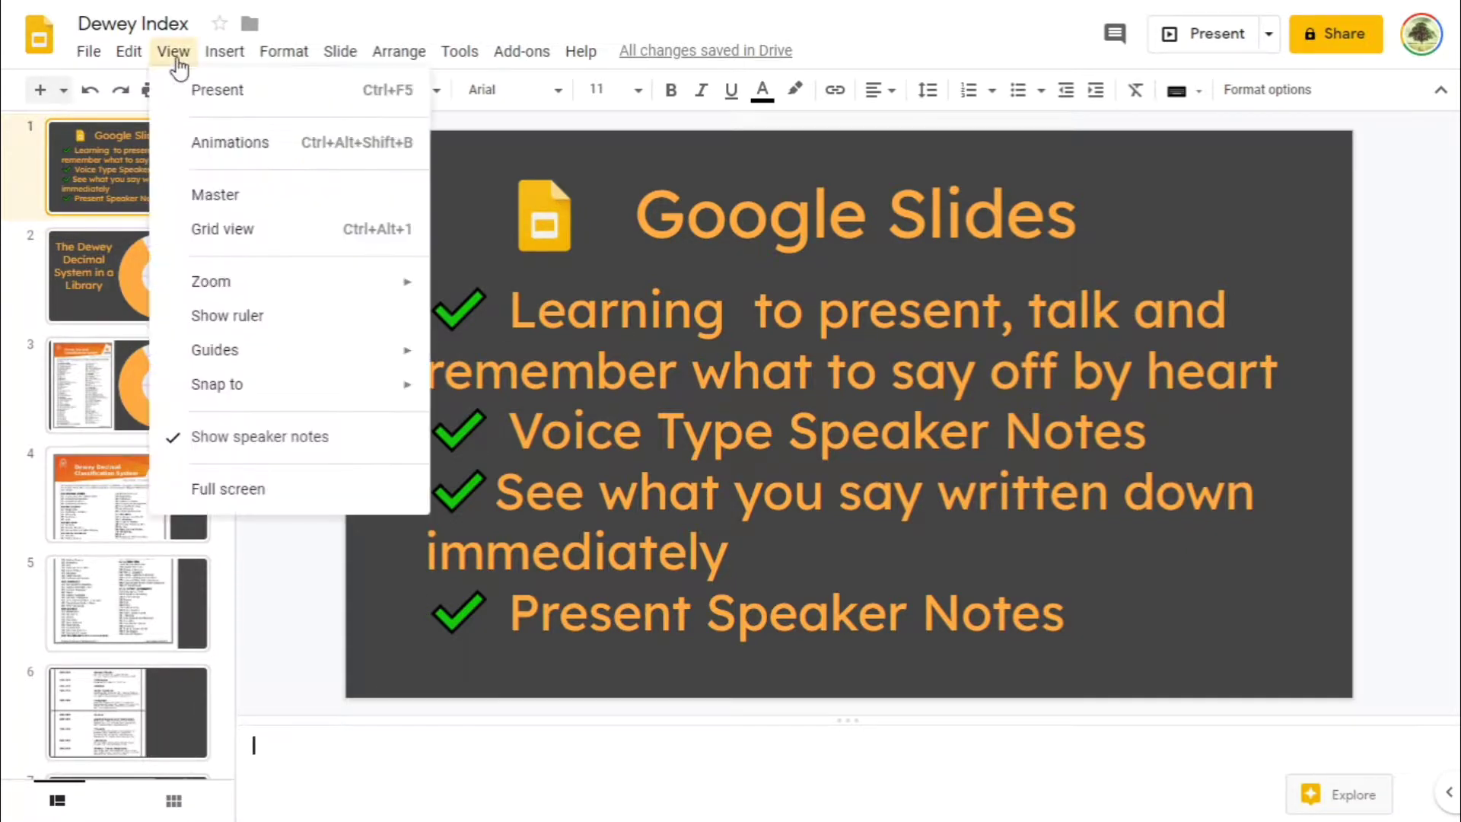
{"action": "left_click", "coordinate": [263, 443]}
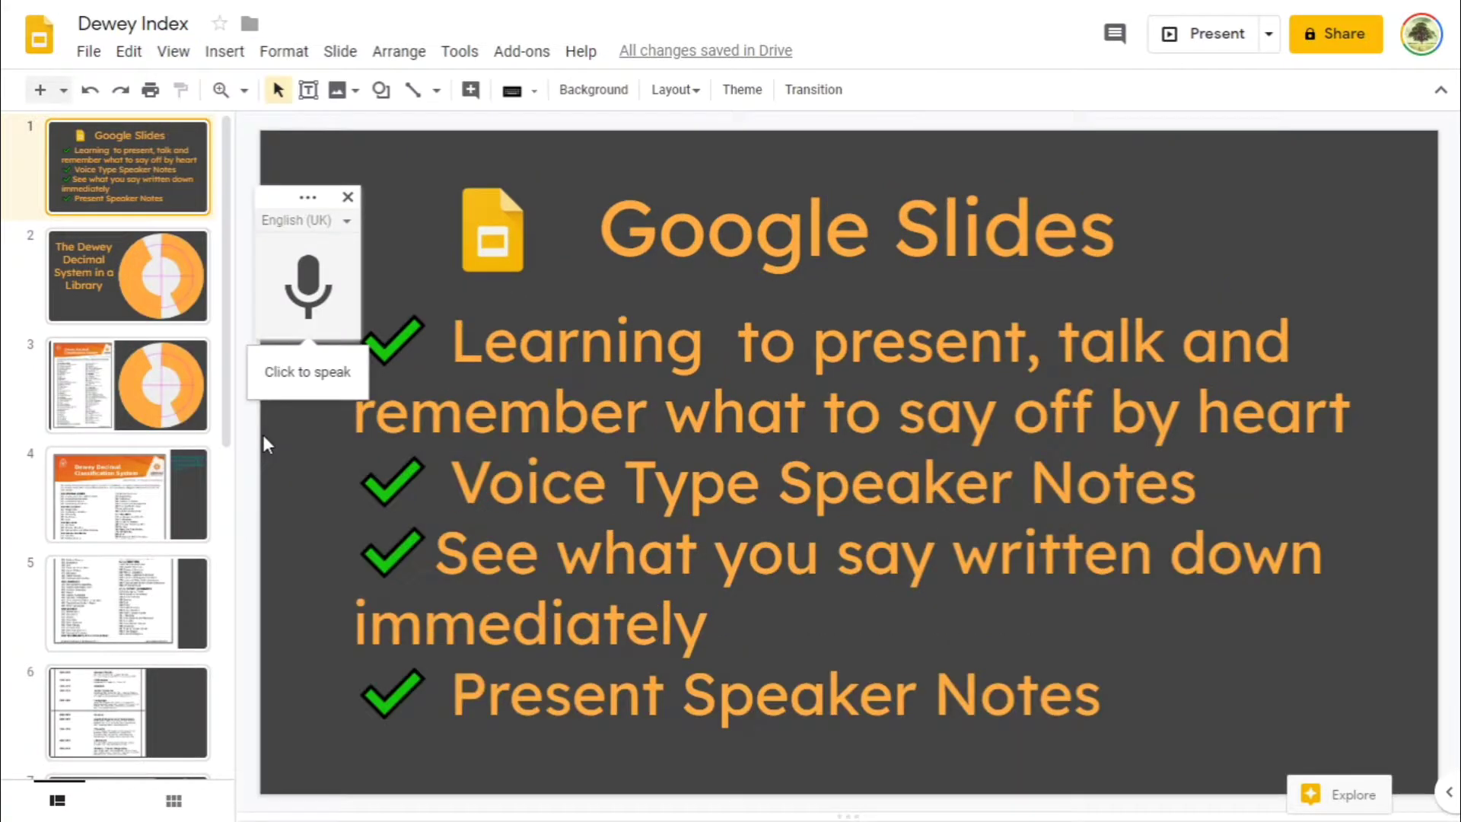
{"action": "left_click", "coordinate": [174, 53]}
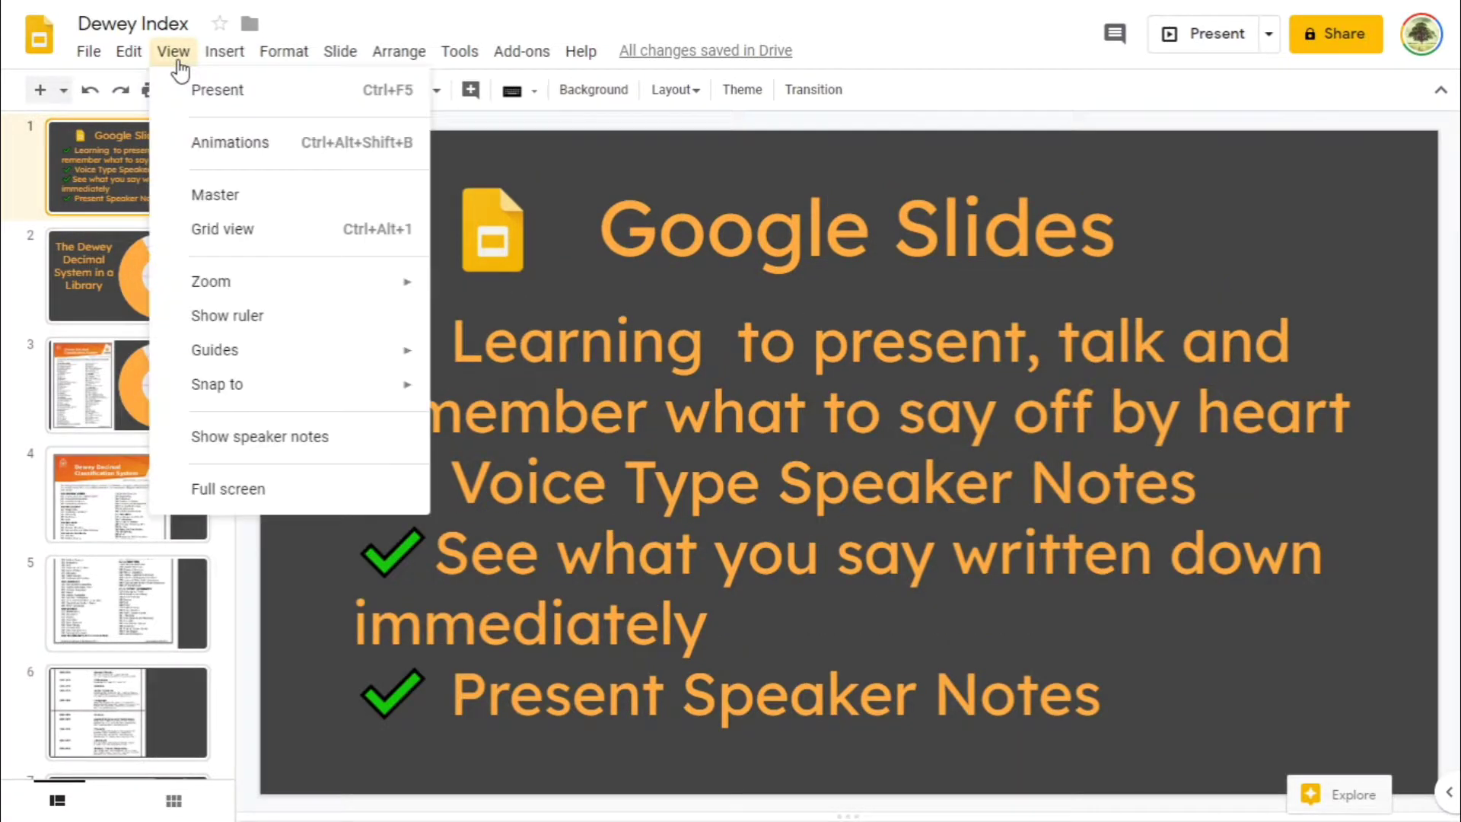
{"action": "left_click", "coordinate": [275, 446]}
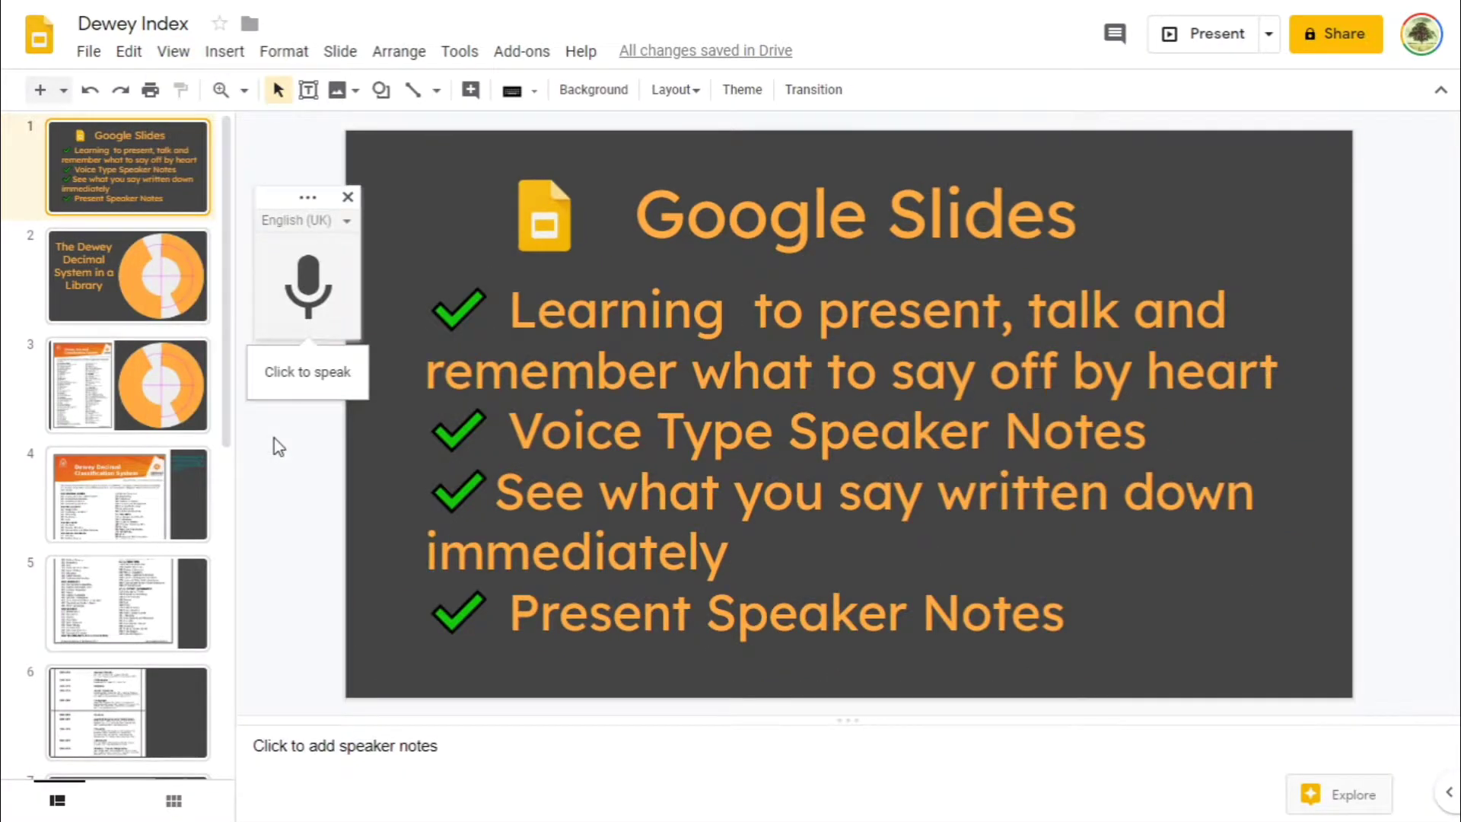
{"action": "left_click", "coordinate": [338, 742]}
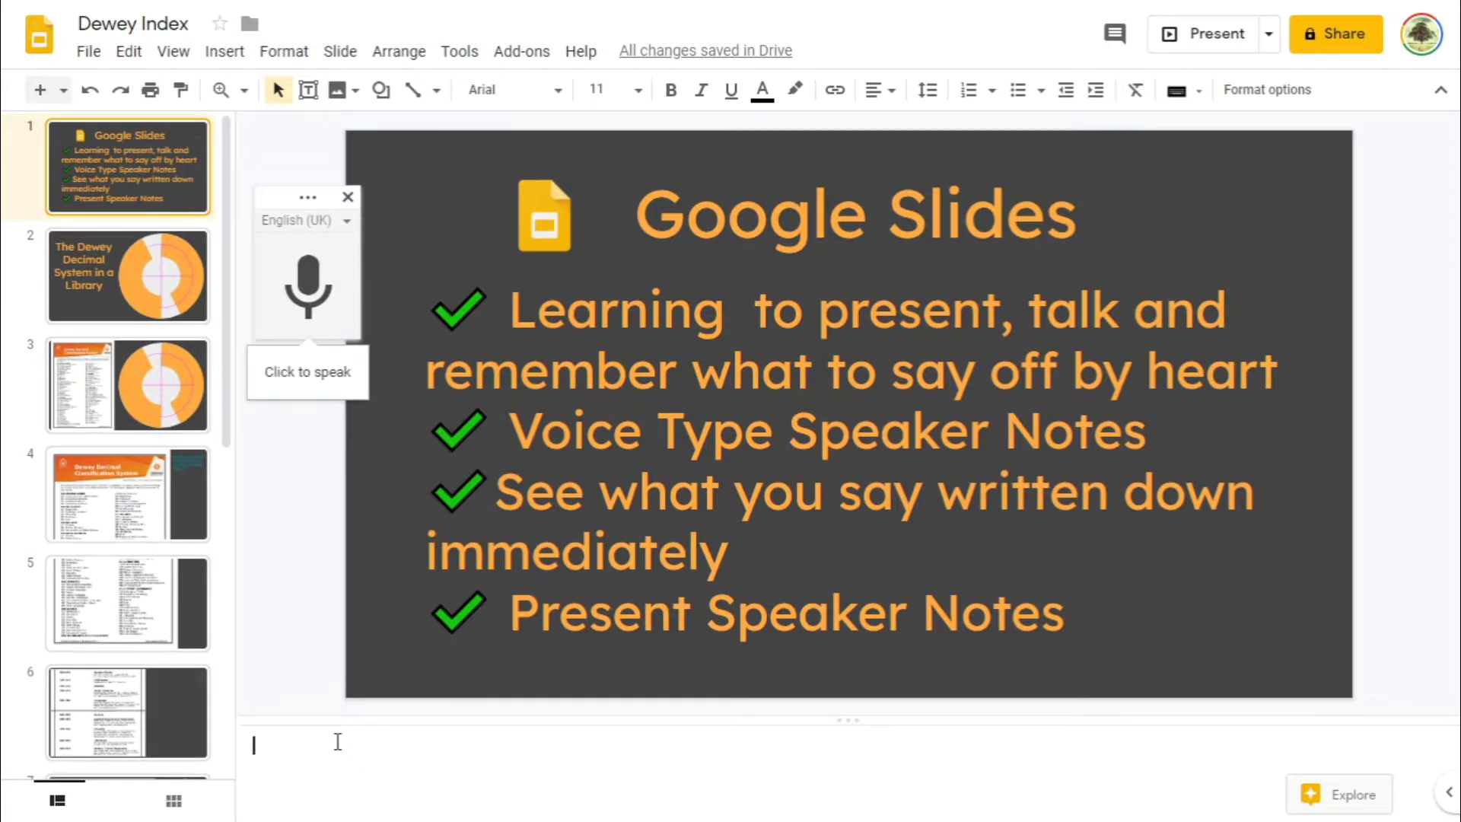
- Dictate slide 1's notes about presenting to share ideas, append 'form', and start the slideshow
{"action": "left_click", "coordinate": [306, 292]}
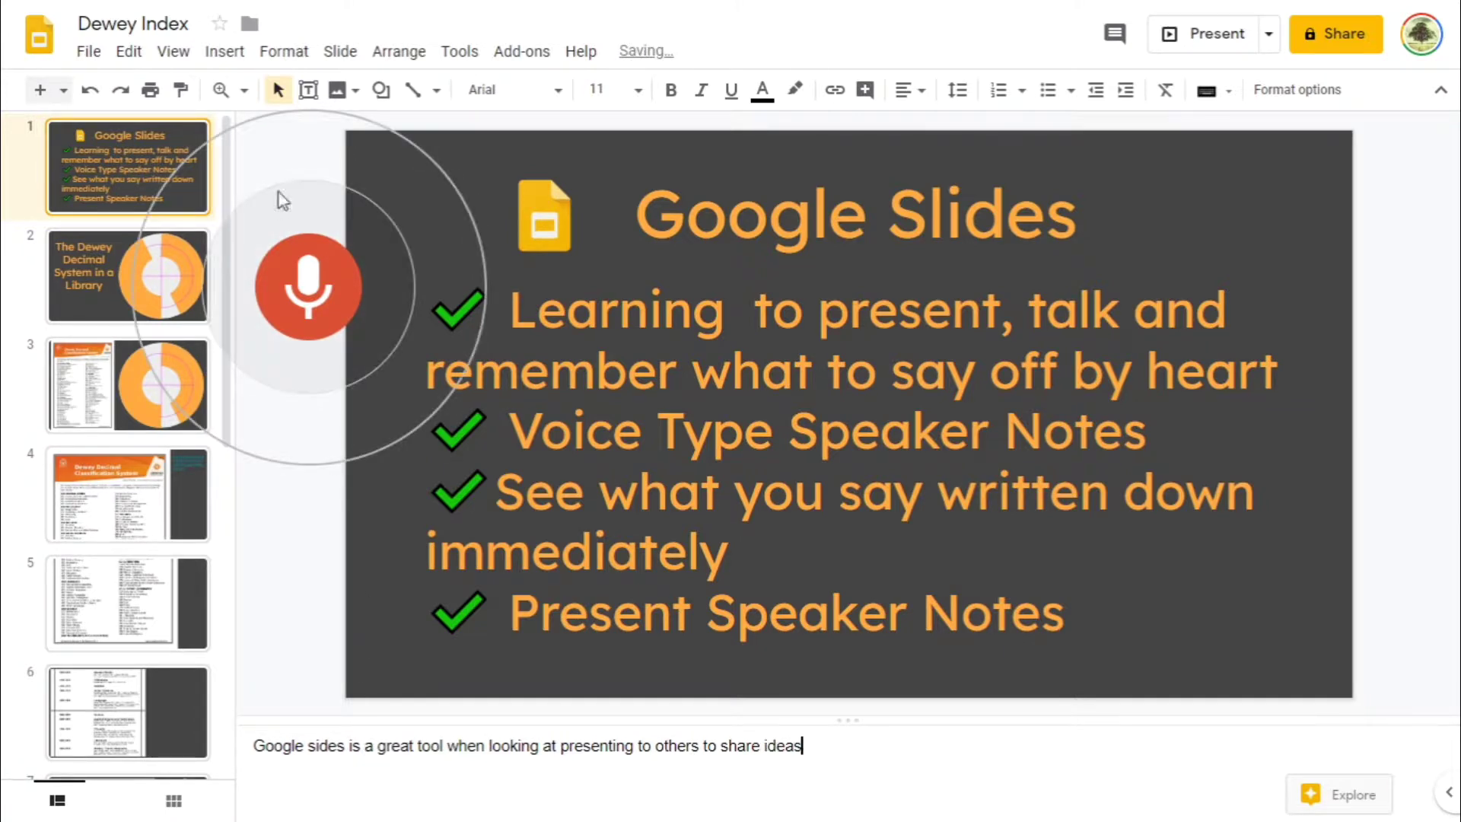
{"action": "left_click", "coordinate": [313, 289]}
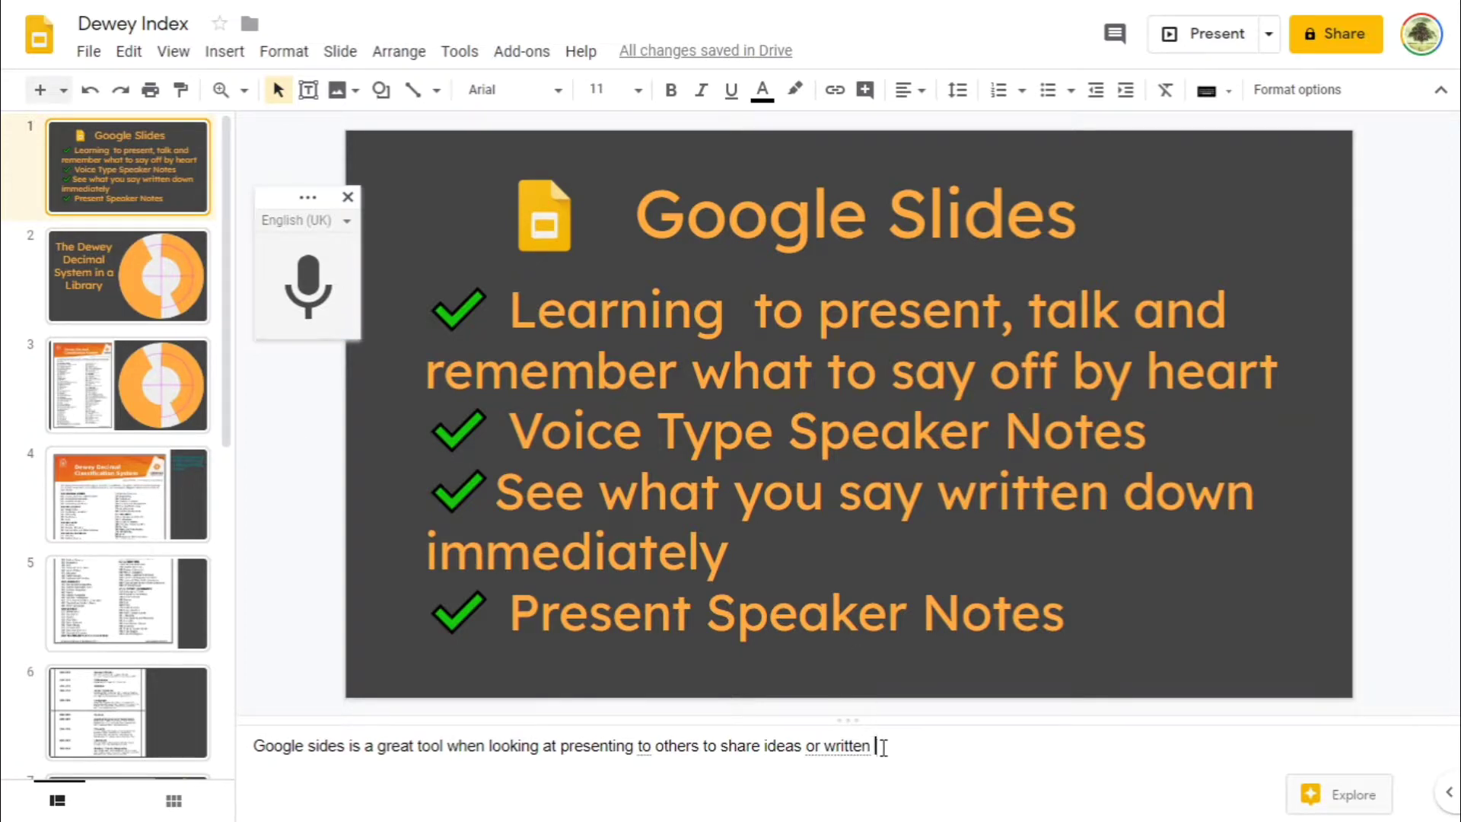
{"action": "type", "text": "form"}
{"action": "left_click", "coordinate": [1211, 54]}
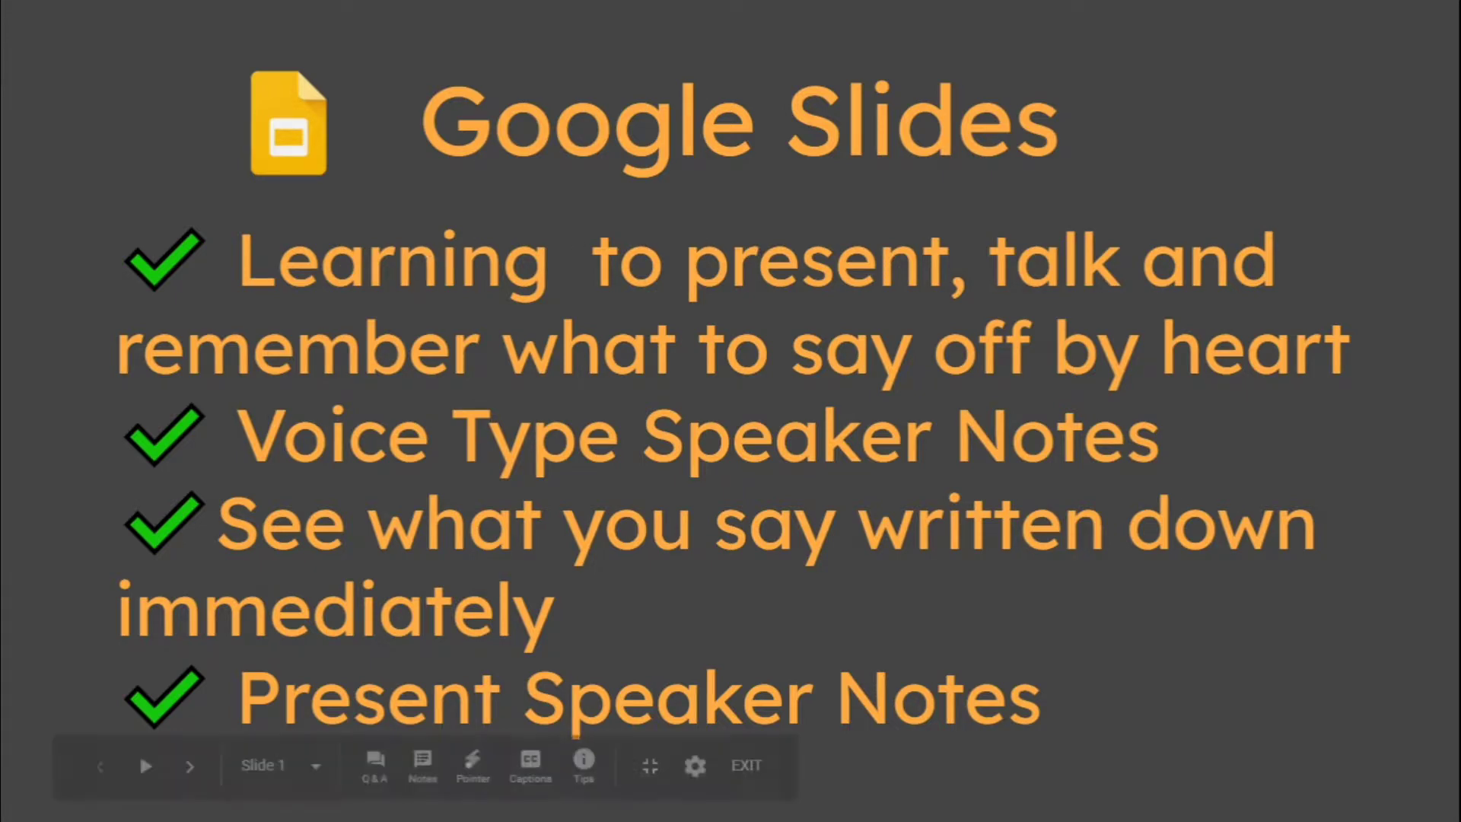
- Open presenter view, move its window toward the centre, and enlarge the notes five steps
{"action": "left_click", "coordinate": [422, 763]}
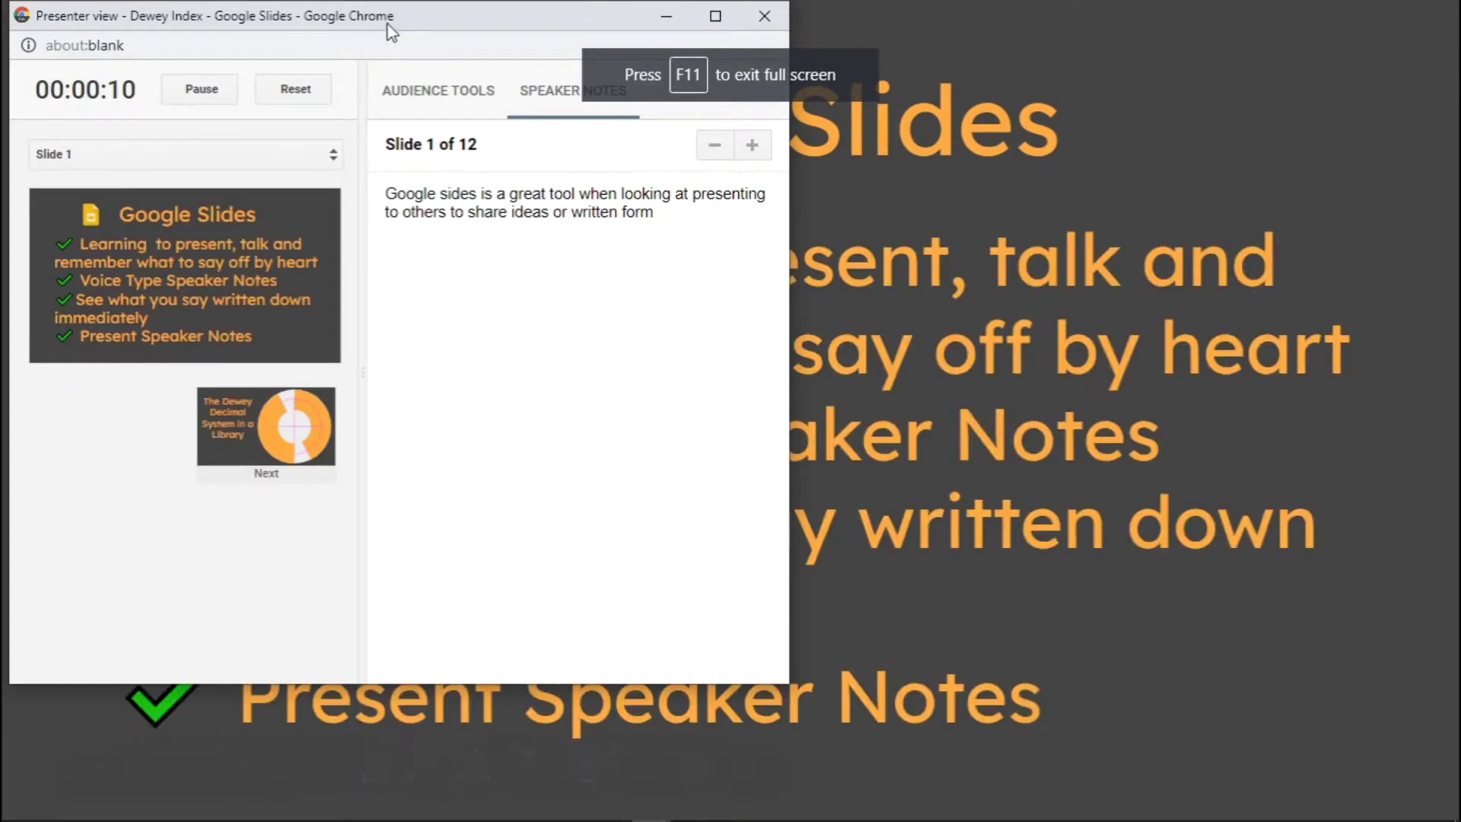
{"action": "left_click_drag", "start_coordinate": [394, 22], "coordinate": [597, 92]}
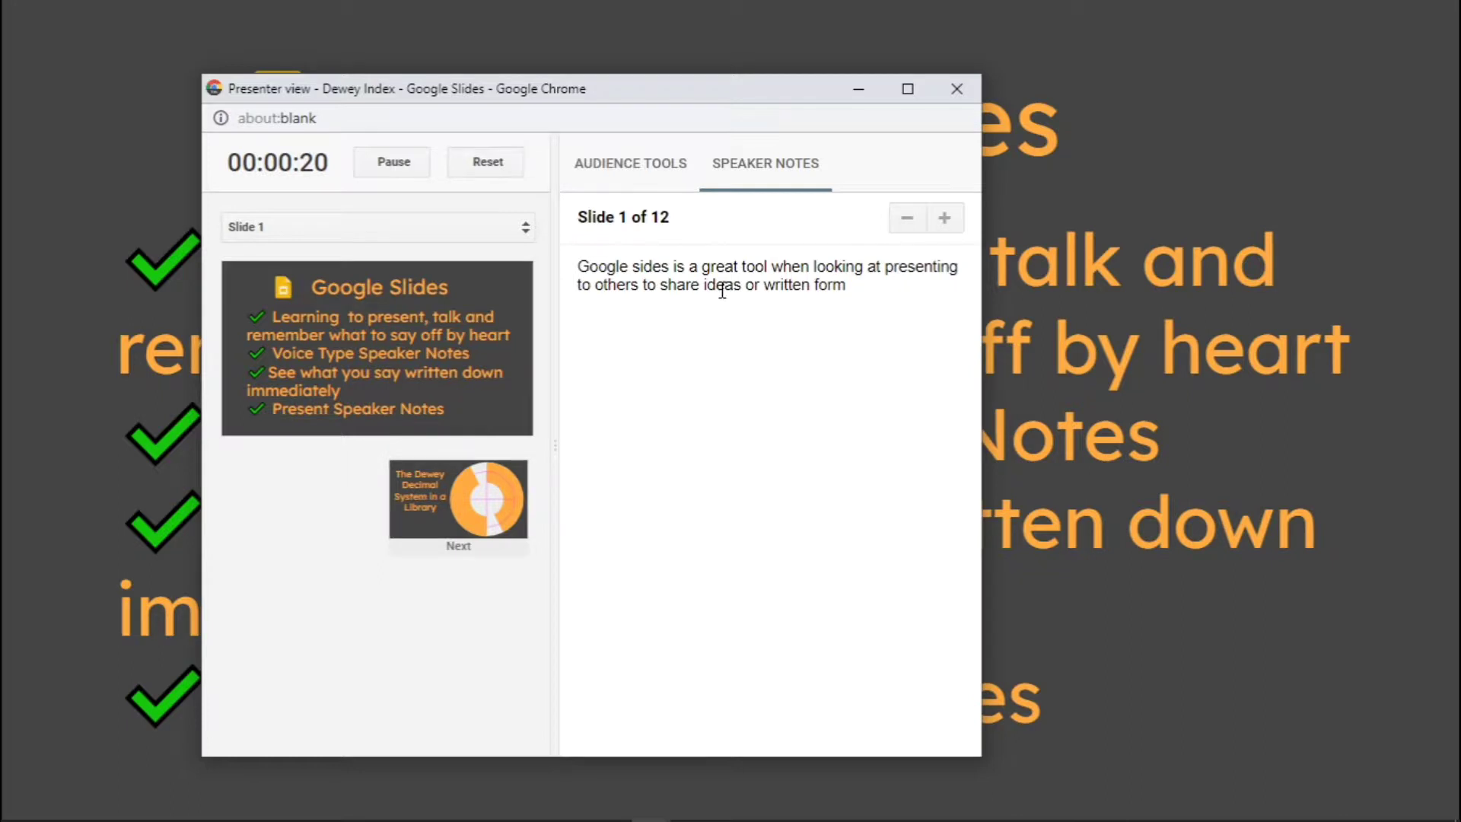
{"action": "left_click", "coordinate": [944, 219]}
{"action": "left_click", "coordinate": [944, 219]}
{"action": "left_click", "coordinate": [944, 219]}
{"action": "left_click", "coordinate": [945, 219]}
{"action": "left_click", "coordinate": [944, 219]}
- Maximise presenter view, enlarge slide 1's notes eight more steps, then close it
{"action": "left_click", "coordinate": [908, 89]}
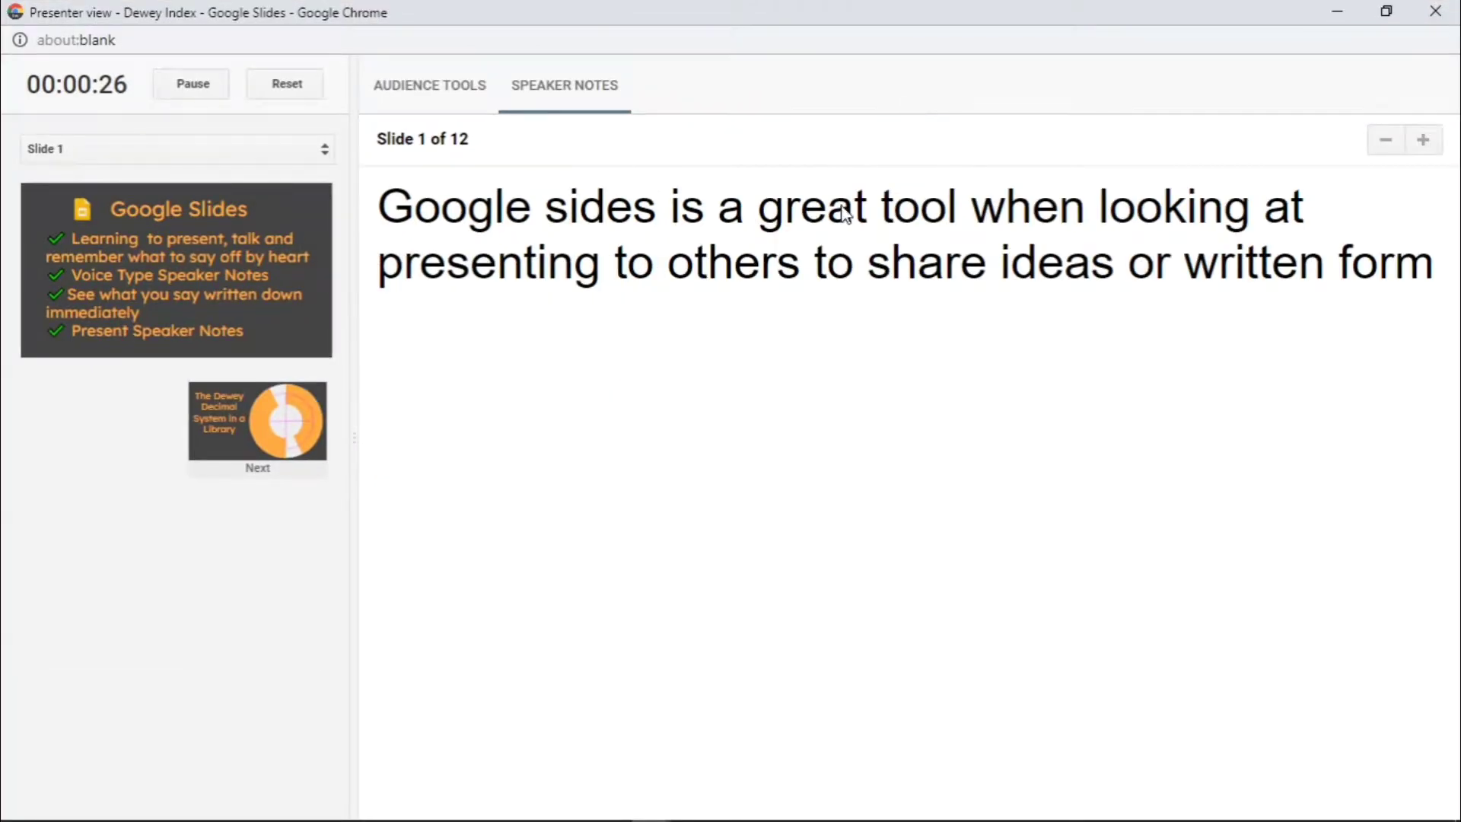
{"action": "left_click", "coordinate": [1421, 142]}
{"action": "left_click", "coordinate": [1421, 142]}
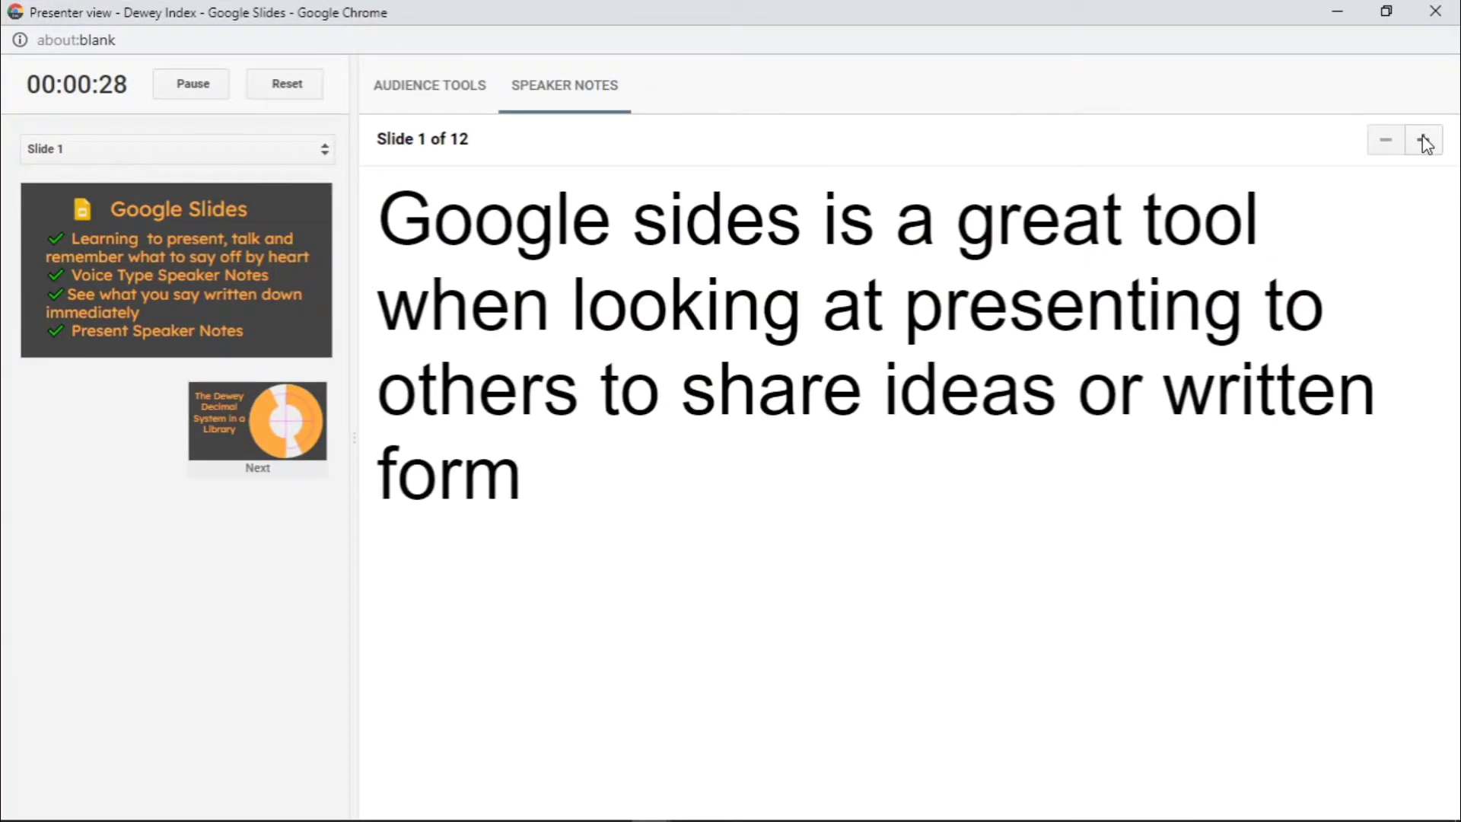
{"action": "left_click", "coordinate": [1421, 142]}
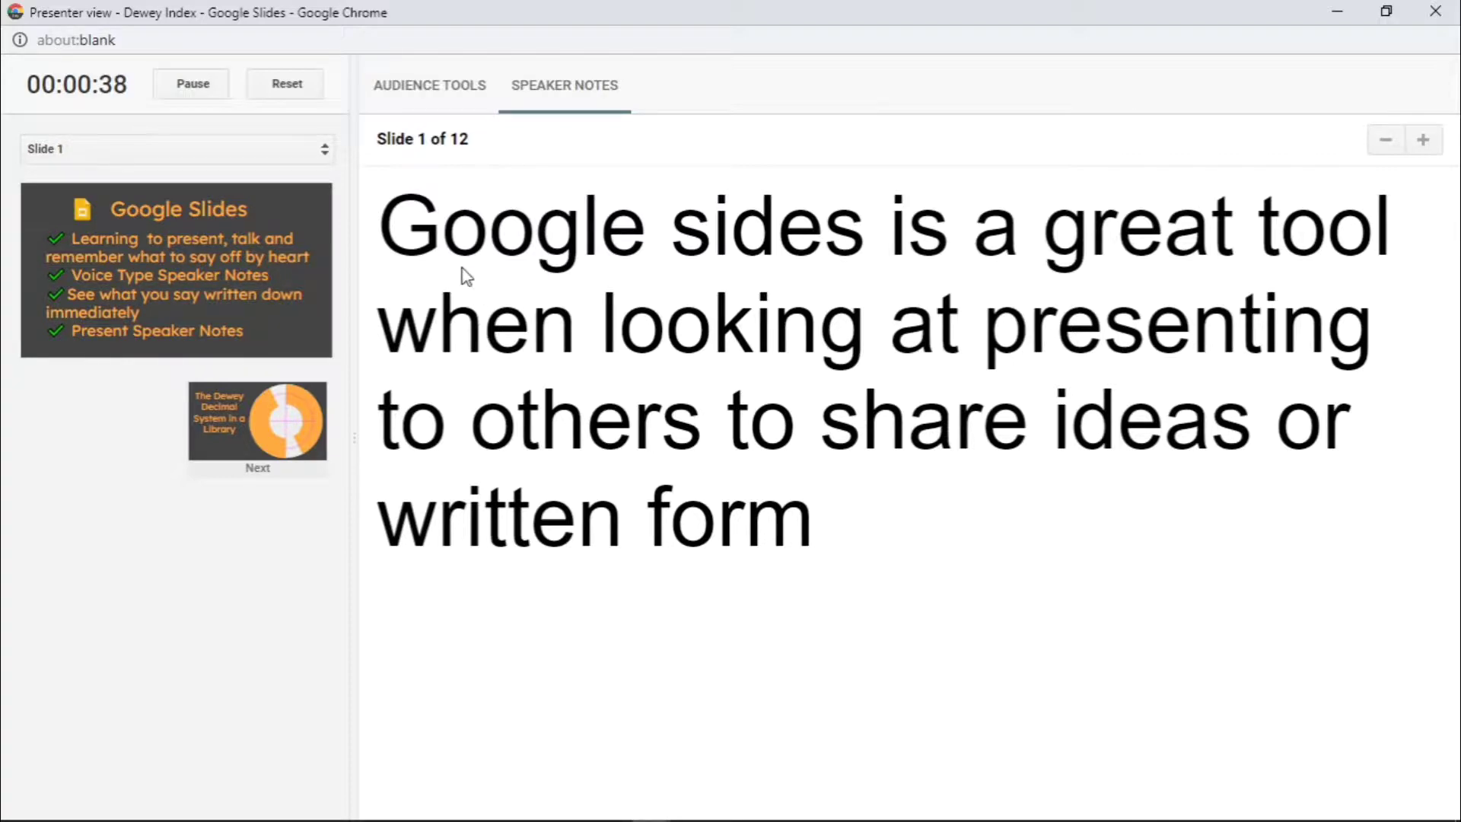
{"action": "left_click", "coordinate": [1423, 141]}
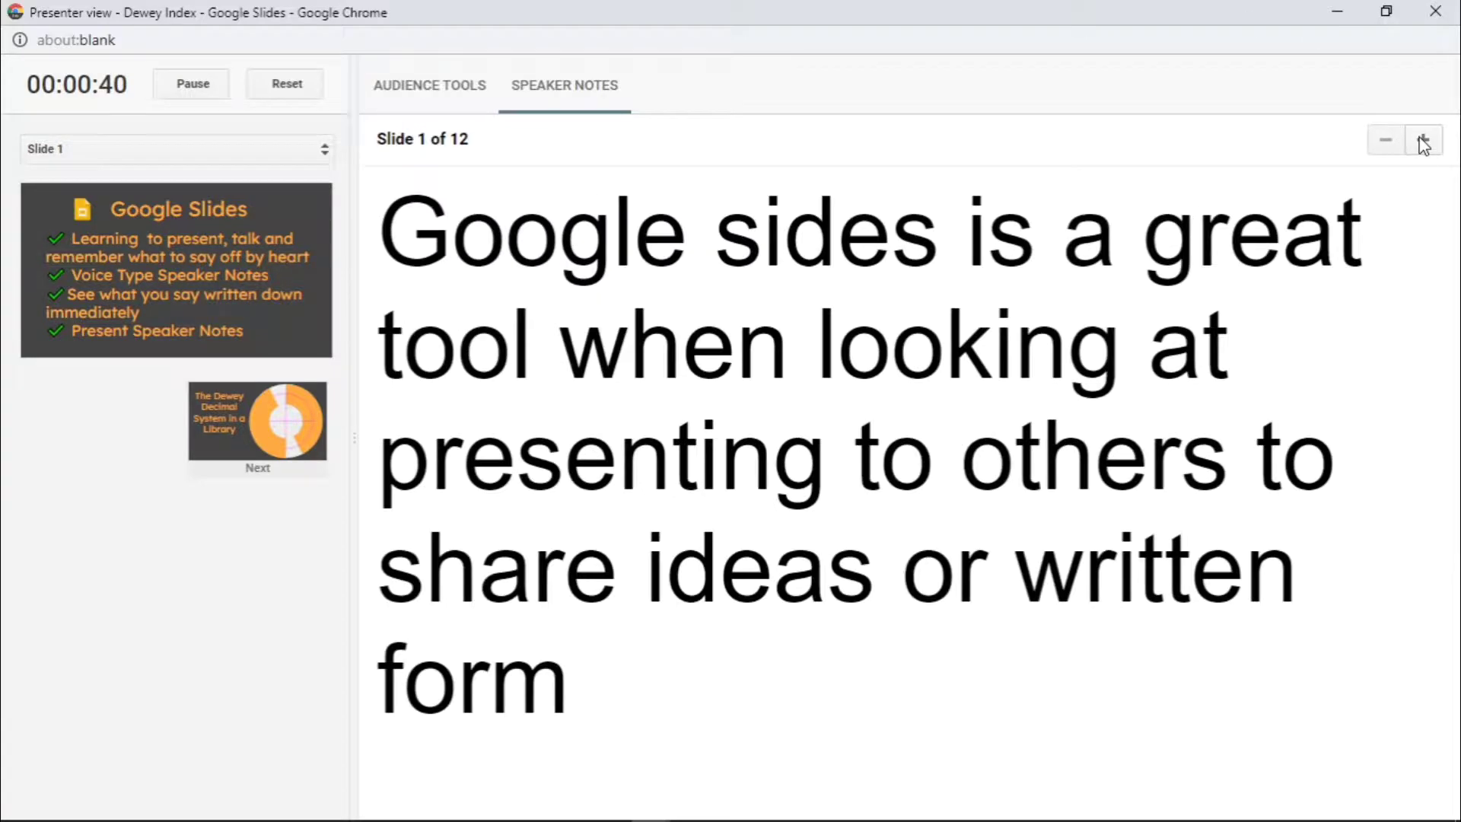
{"action": "left_click", "coordinate": [1423, 141]}
{"action": "left_click", "coordinate": [1423, 141]}
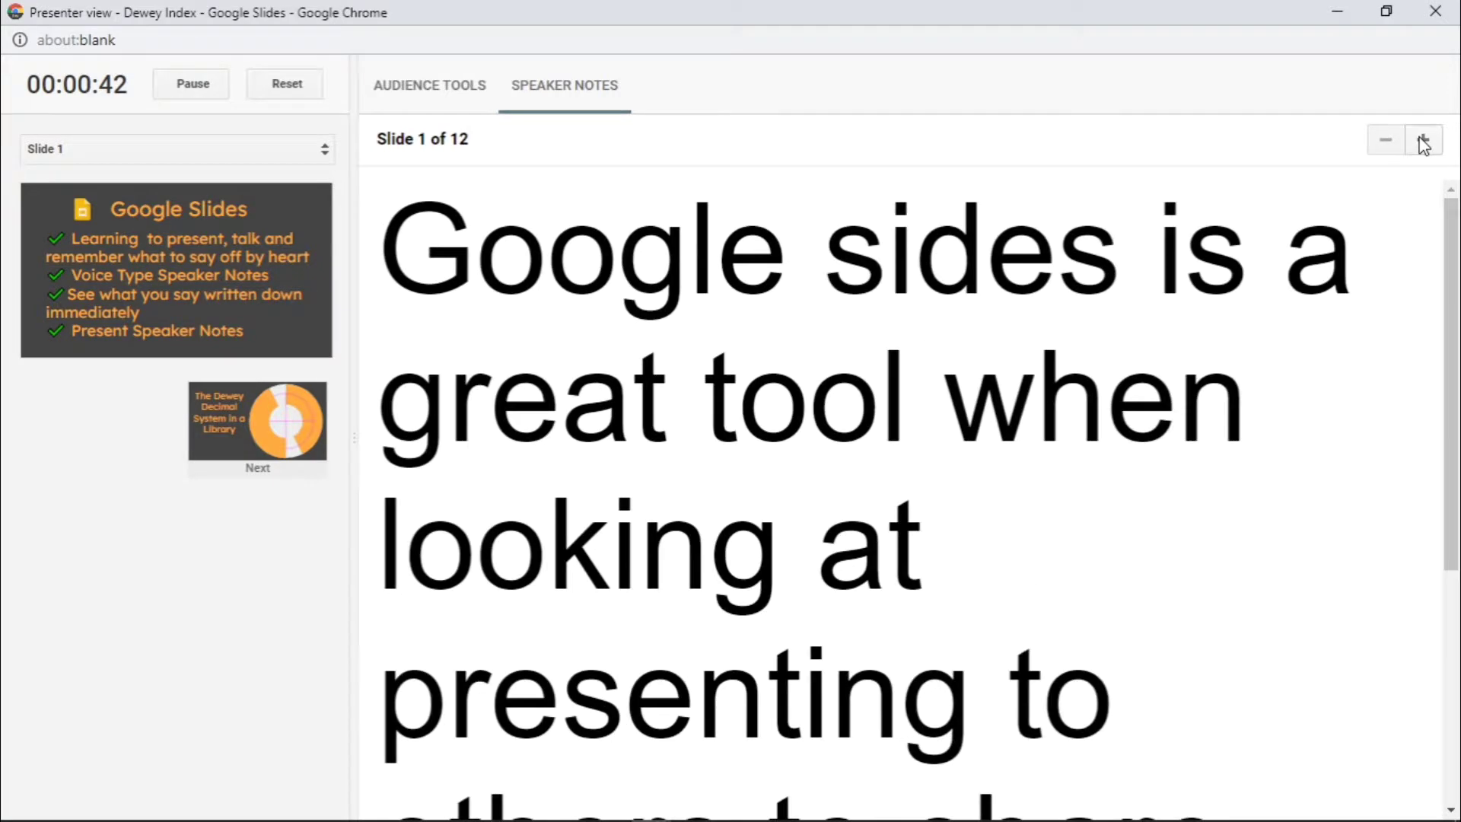
{"action": "left_click", "coordinate": [1423, 141]}
{"action": "left_click", "coordinate": [1422, 140]}
{"action": "left_click", "coordinate": [1436, 10]}
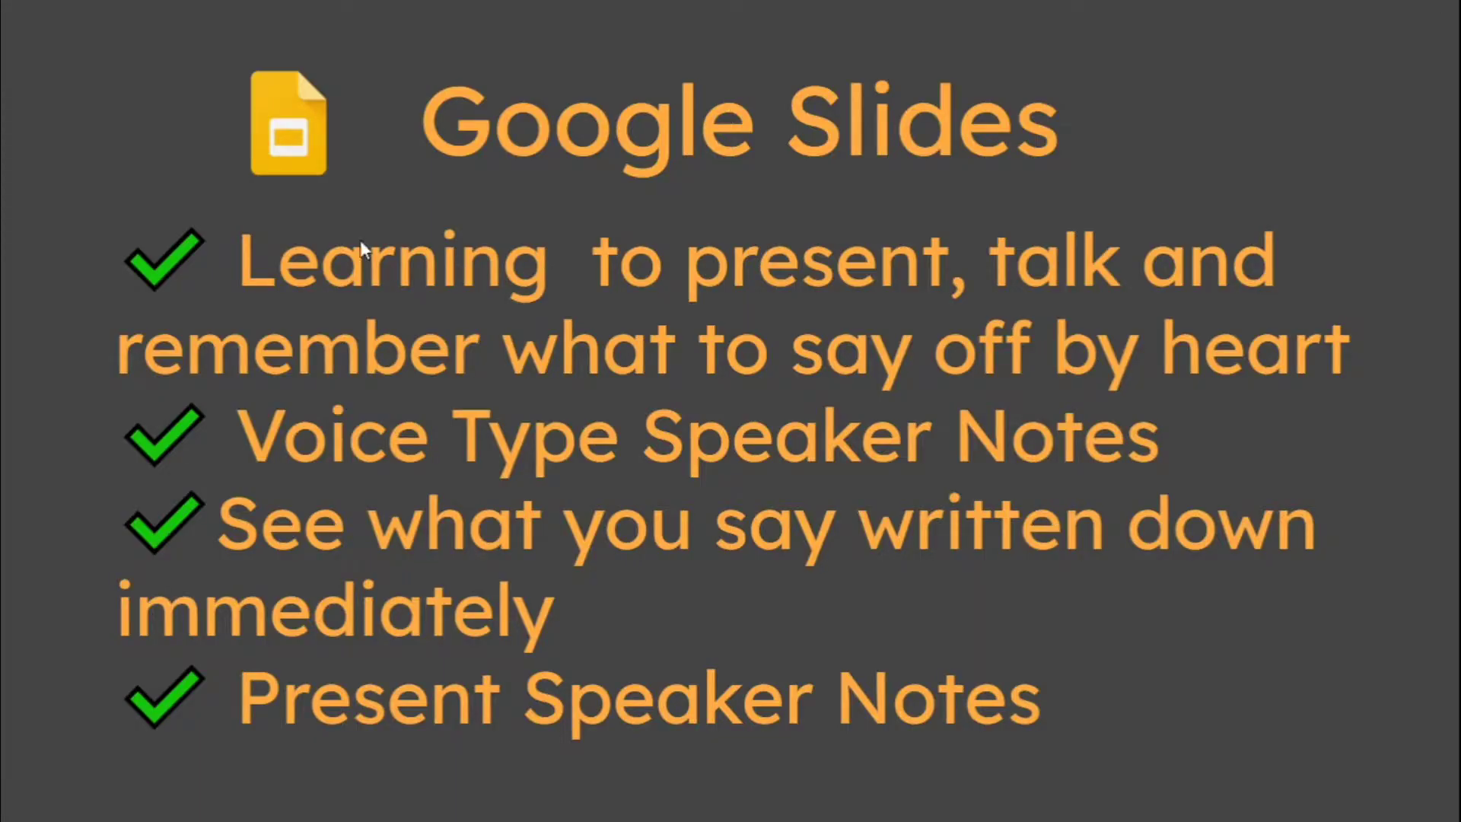
- Exit the slideshow and move through slide 2 to the Dewey chart on slide 3
{"action": "key", "text": "Escape"}
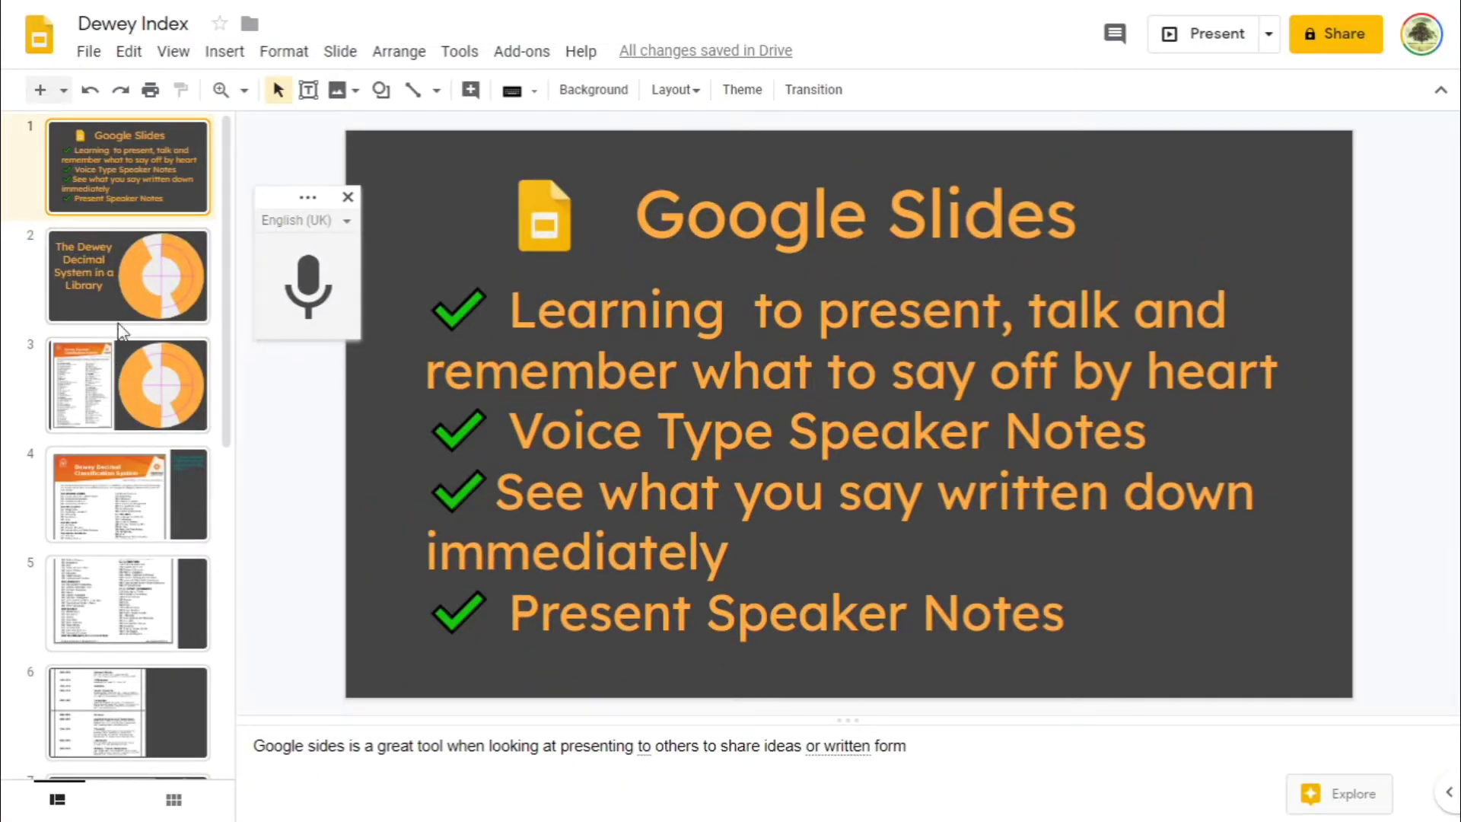
{"action": "left_click", "coordinate": [112, 276]}
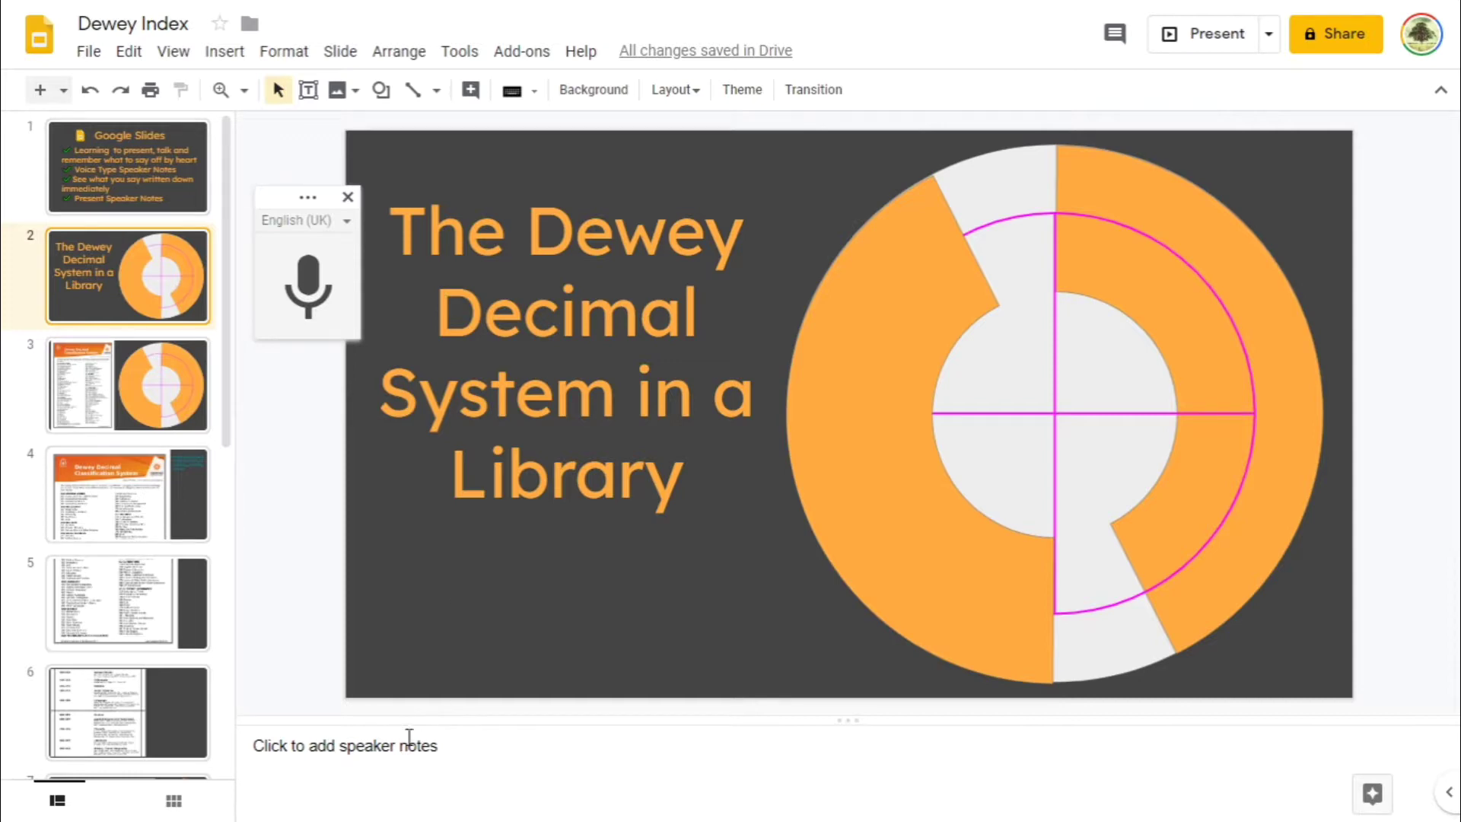
{"action": "left_click", "coordinate": [121, 393]}
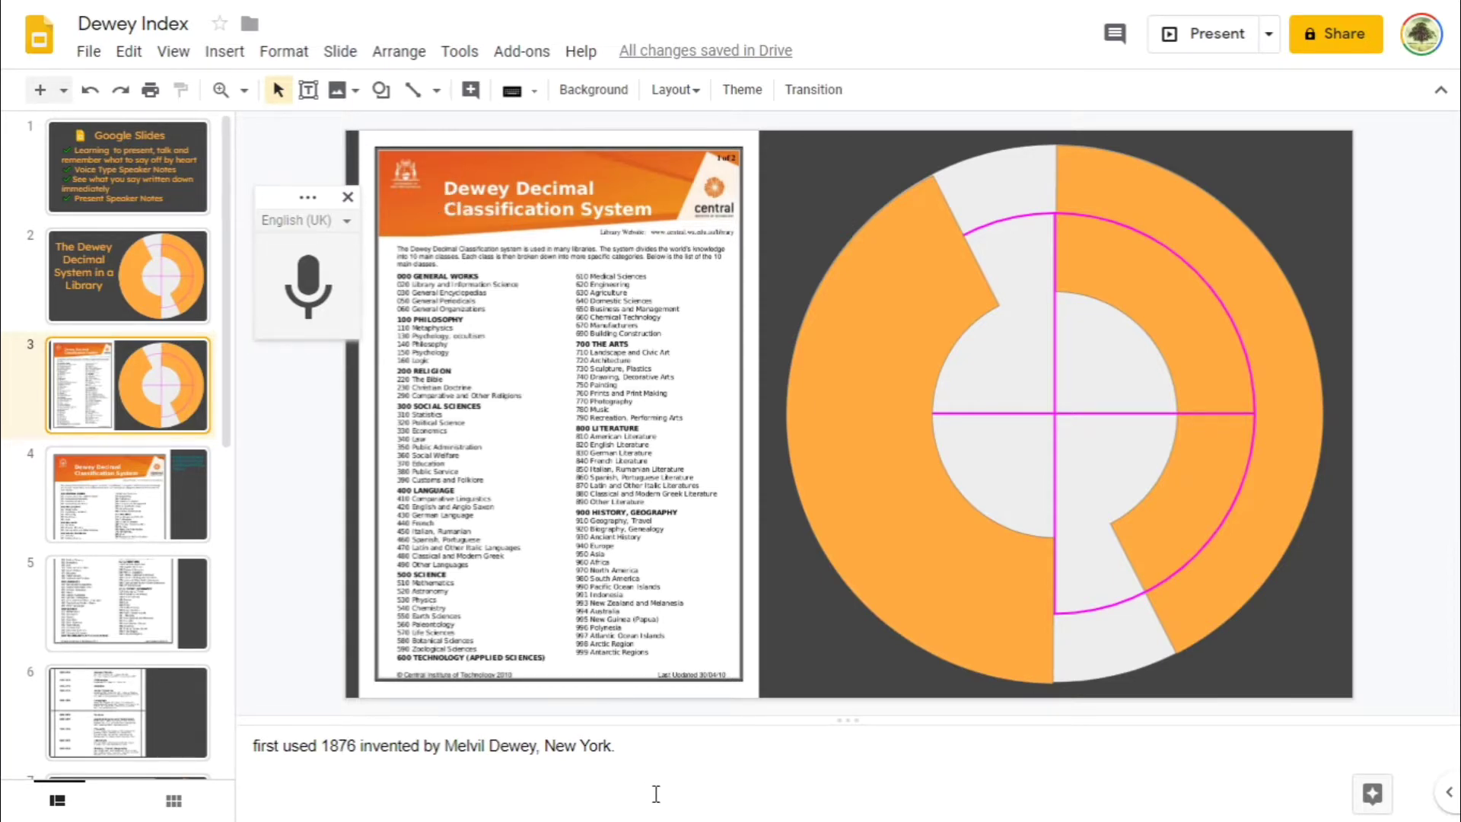
- Set slide 3's speaker notes text to size 18 and place the cursor at its end
{"action": "triple_click", "coordinate": [279, 744]}
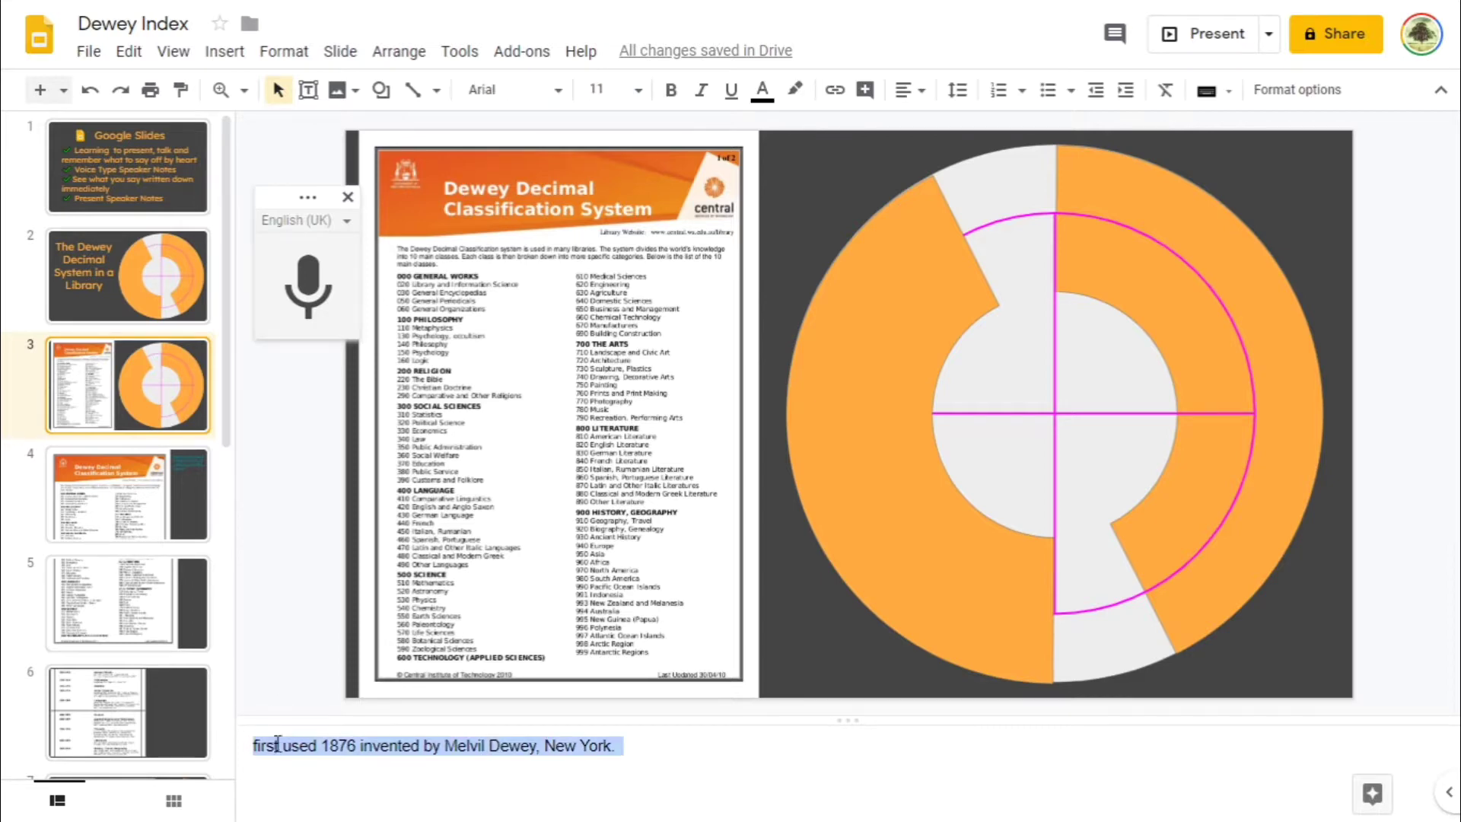
{"action": "left_click", "coordinate": [638, 90]}
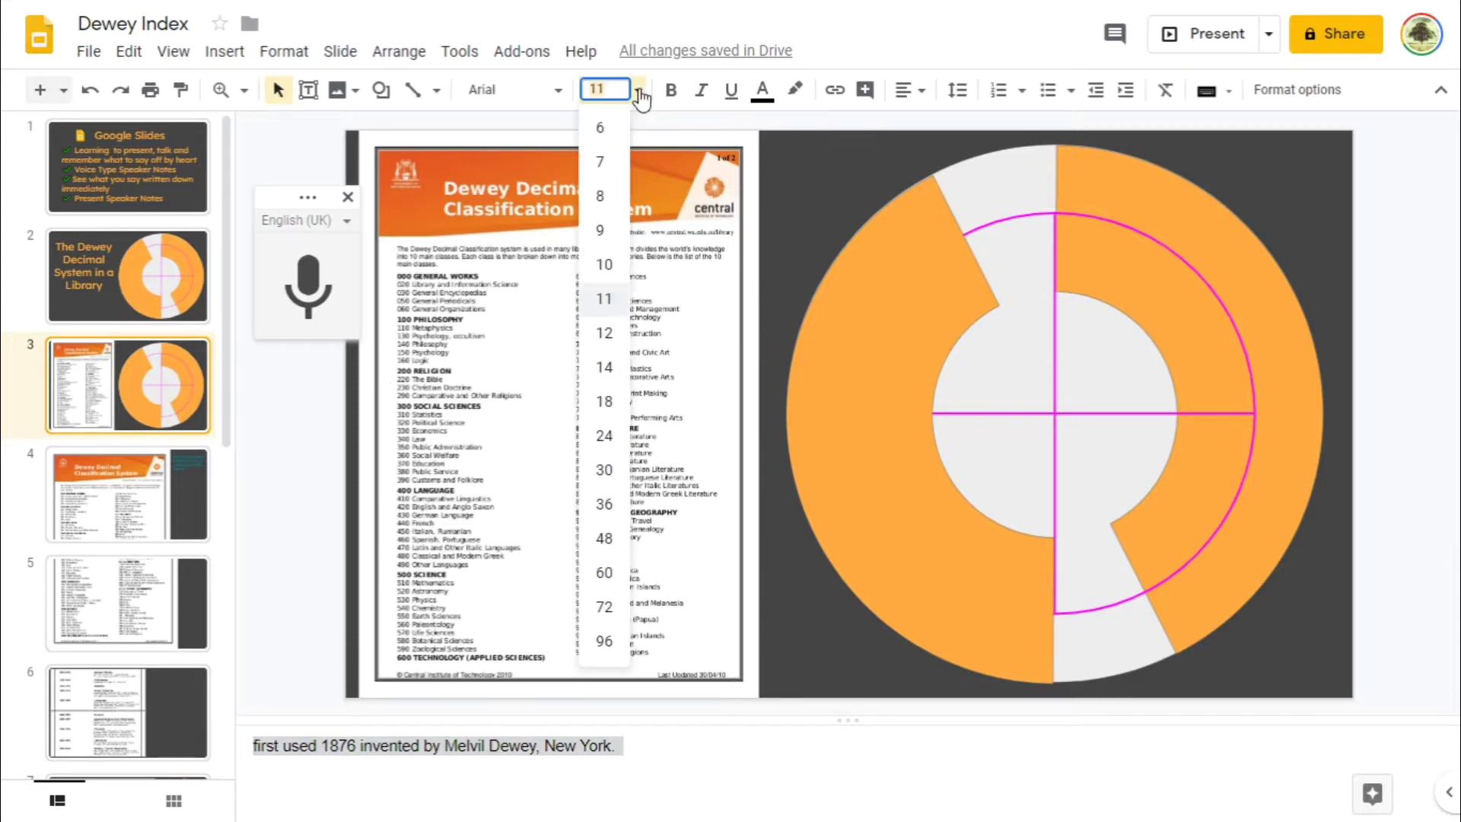
{"action": "left_click", "coordinate": [605, 402]}
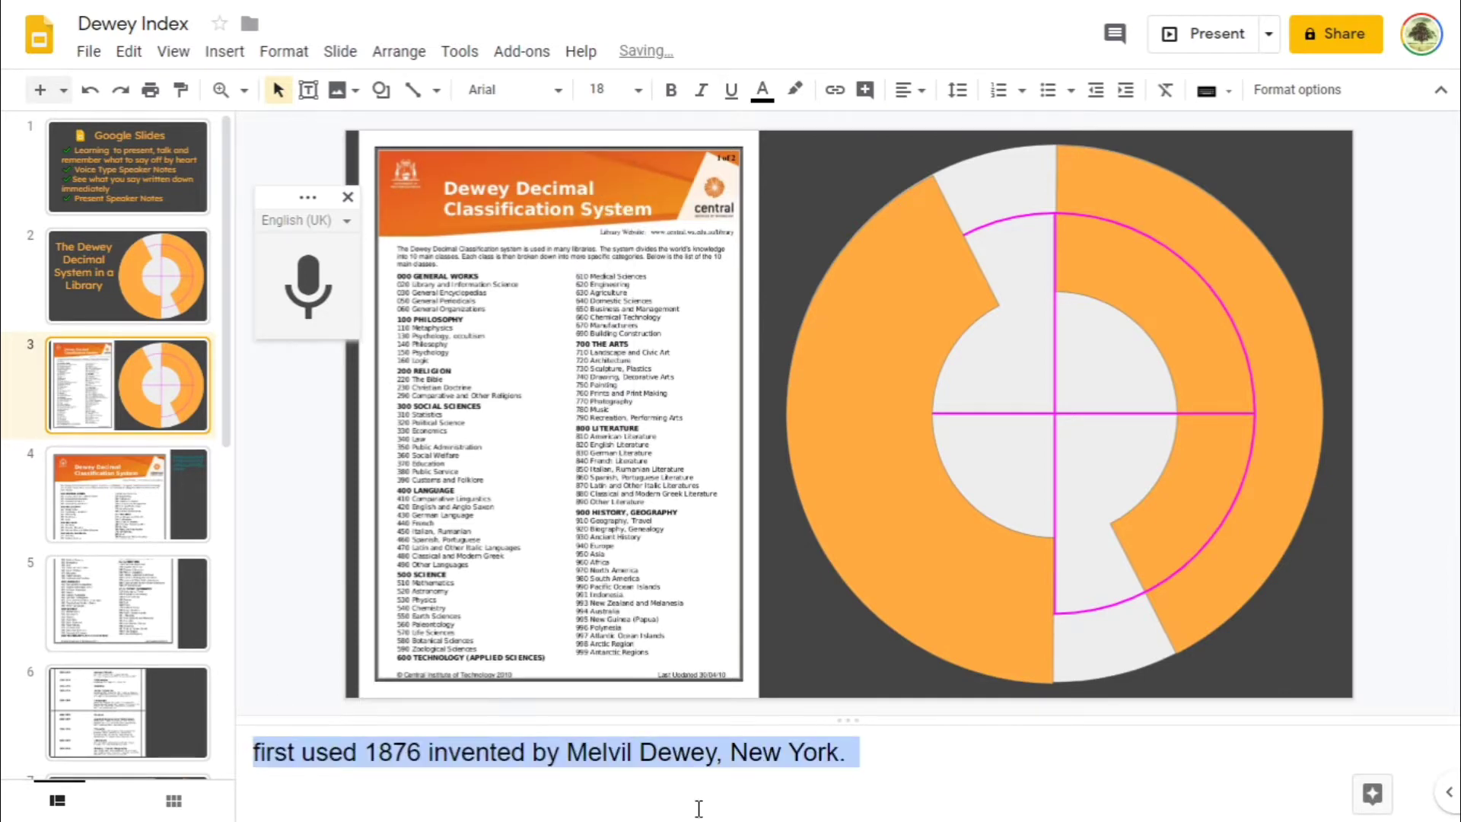
{"action": "left_click", "coordinate": [695, 751]}
{"action": "left_click", "coordinate": [850, 753]}
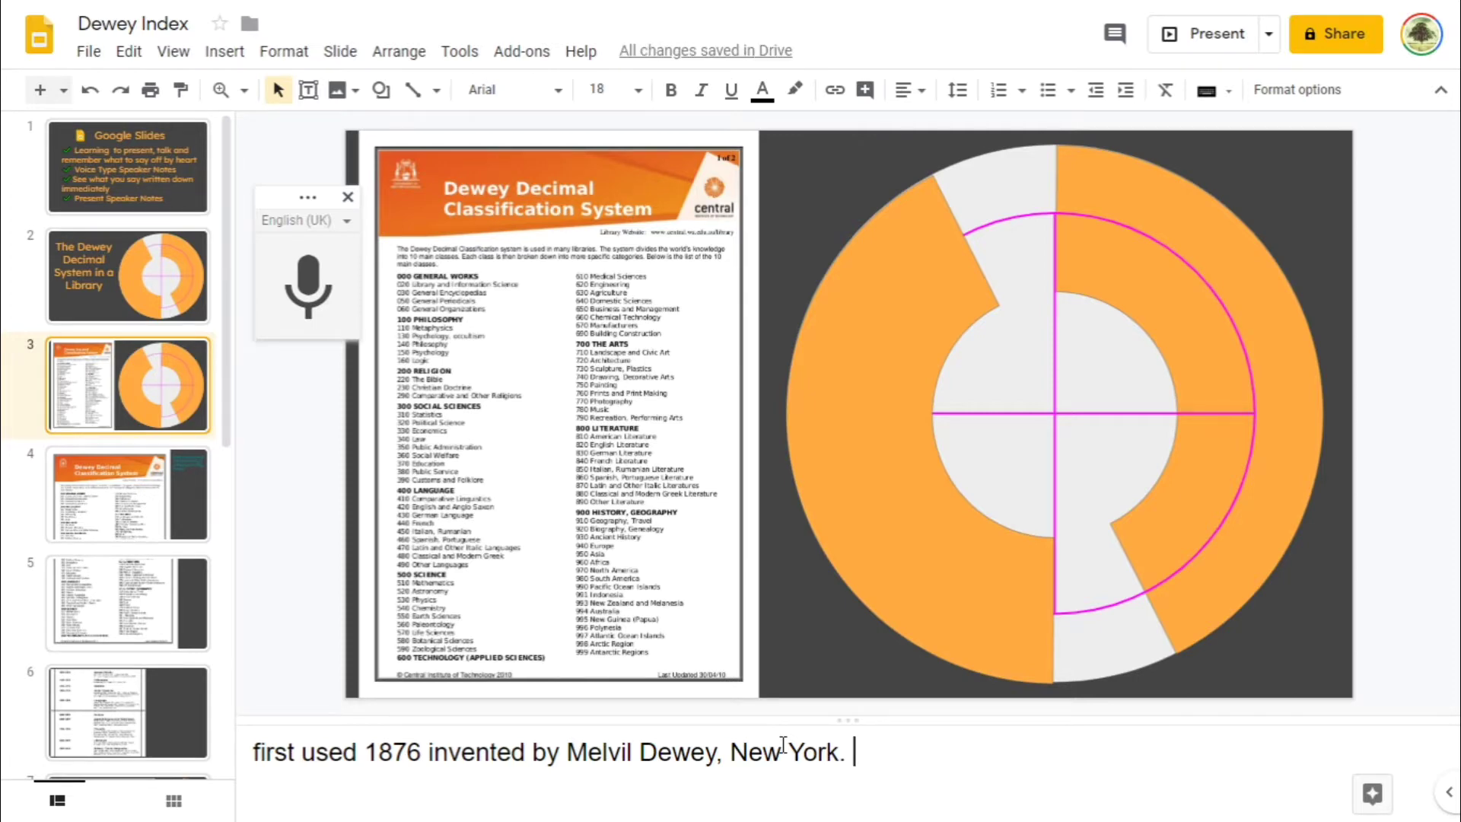
- Dictate a sentence about the classification system first used in 1876, then check the word 'York'
{"action": "left_click", "coordinate": [299, 281]}
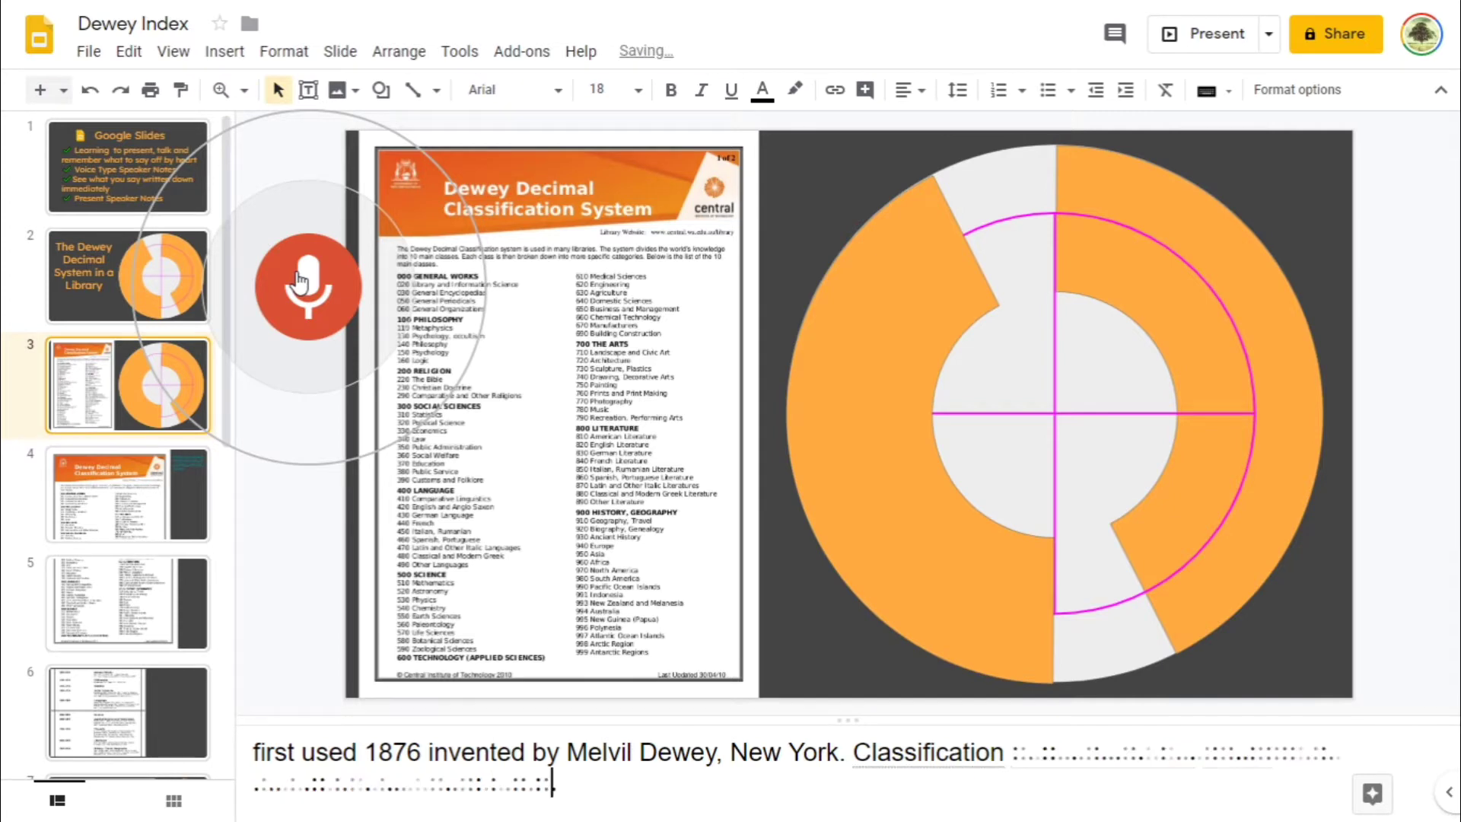
{"action": "left_click", "coordinate": [305, 293]}
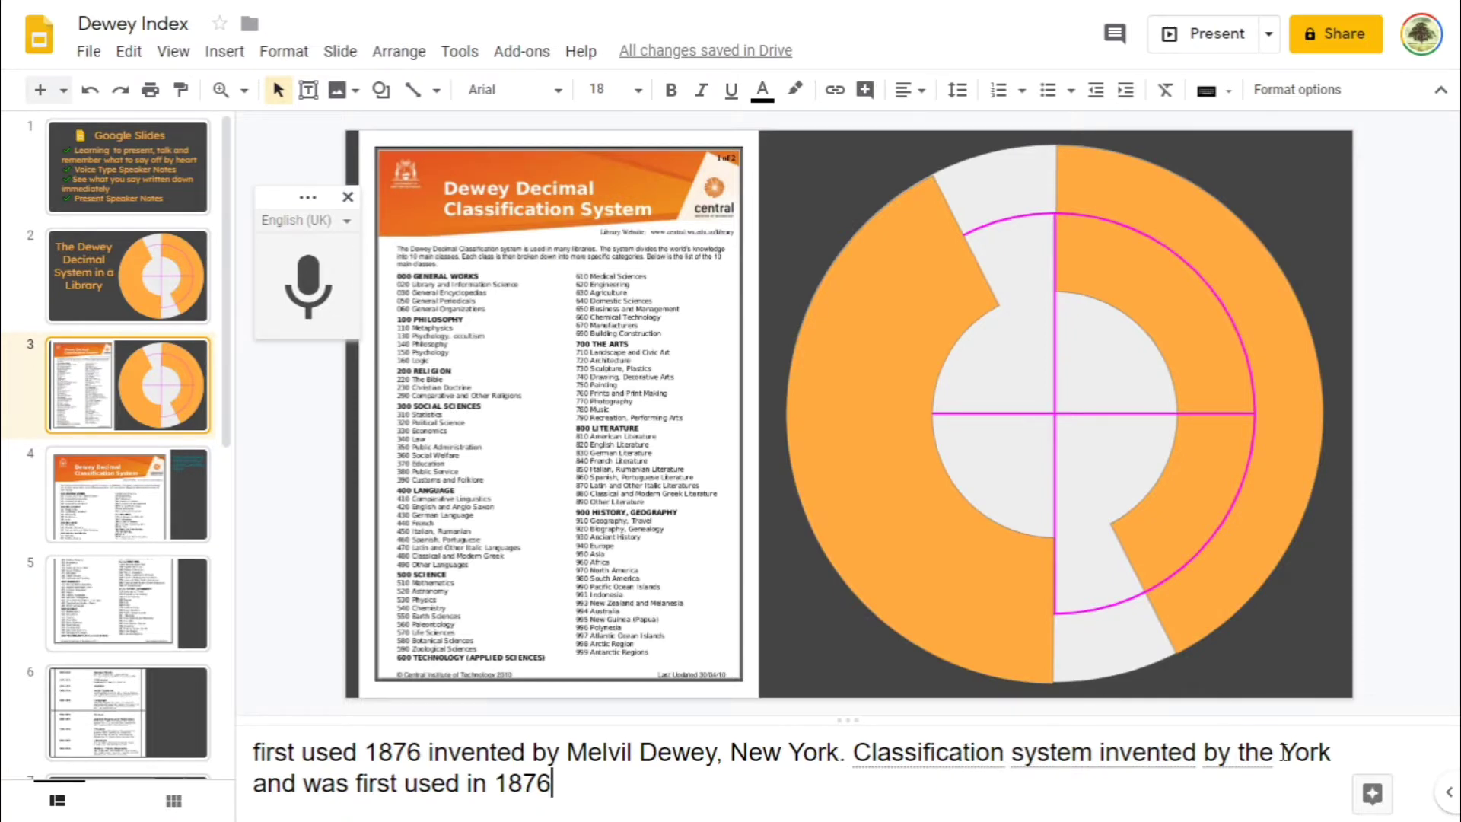
{"action": "left_click_drag", "start_coordinate": [1281, 755], "coordinate": [1331, 763]}
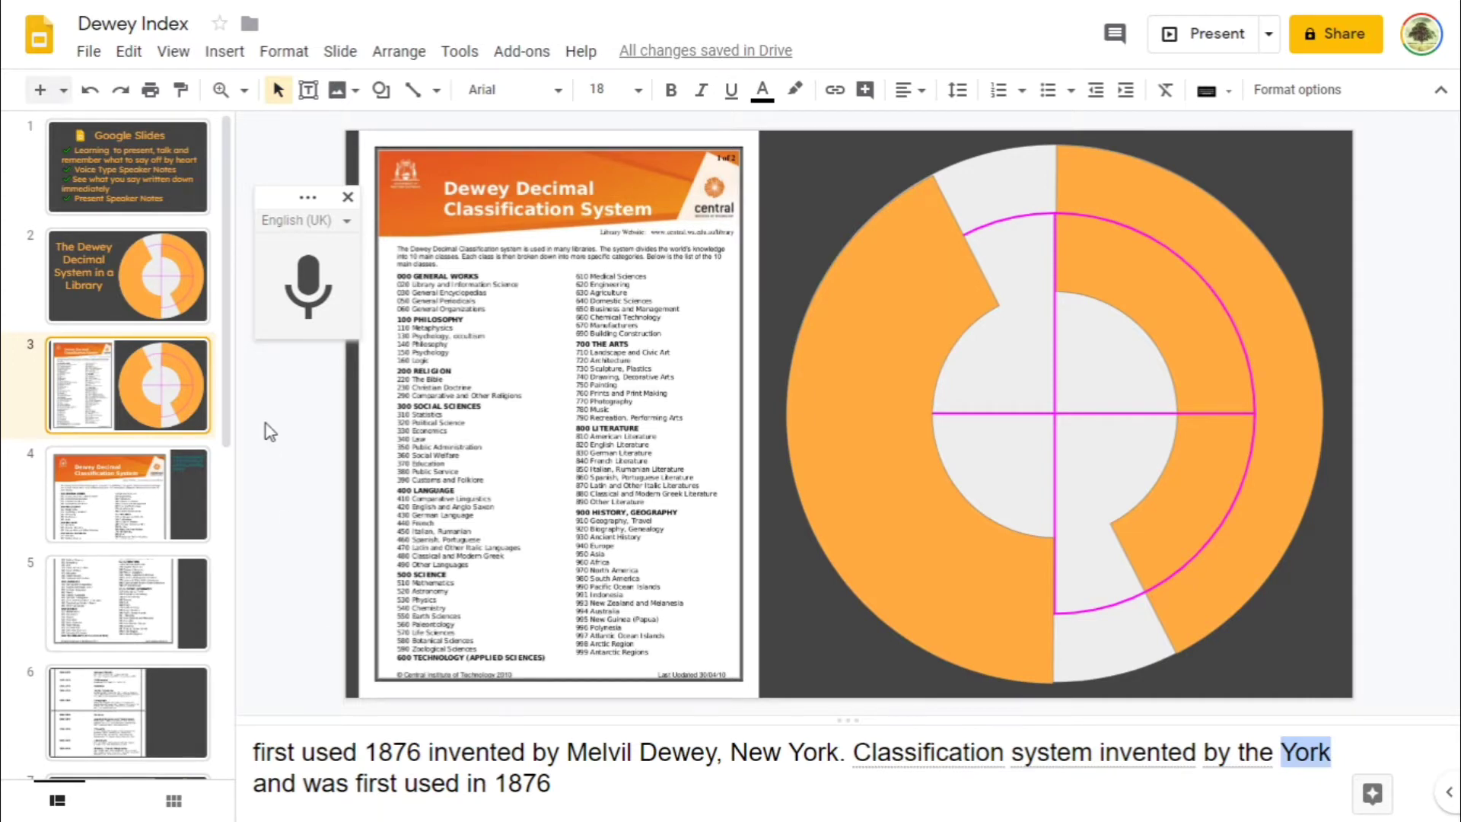
{"action": "left_click", "coordinate": [1262, 760]}
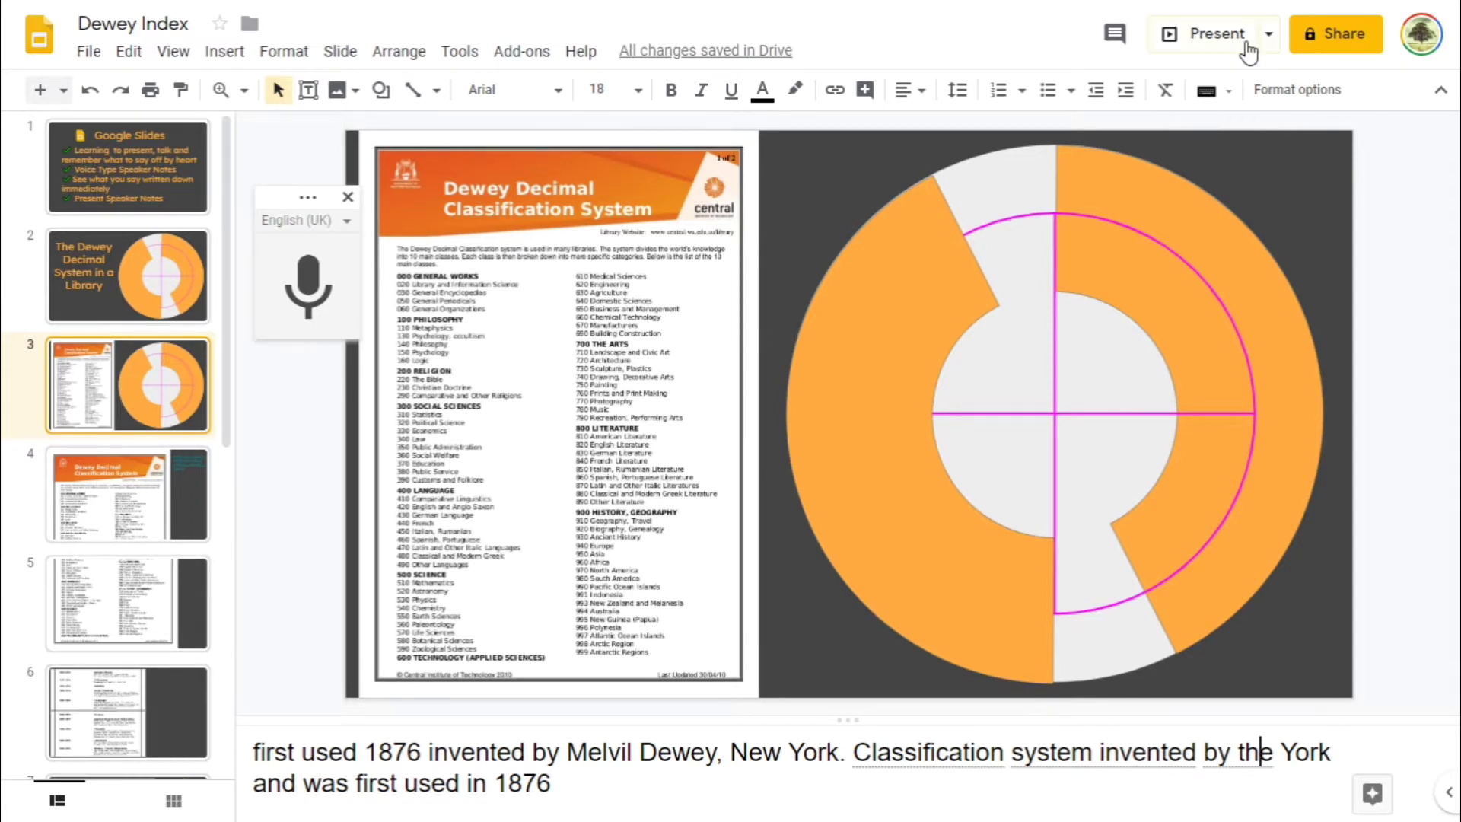
- Open presenter view maximised, glance at Audience Tools, and jump to slide 1's speaker notes
{"action": "left_click", "coordinate": [1269, 37]}
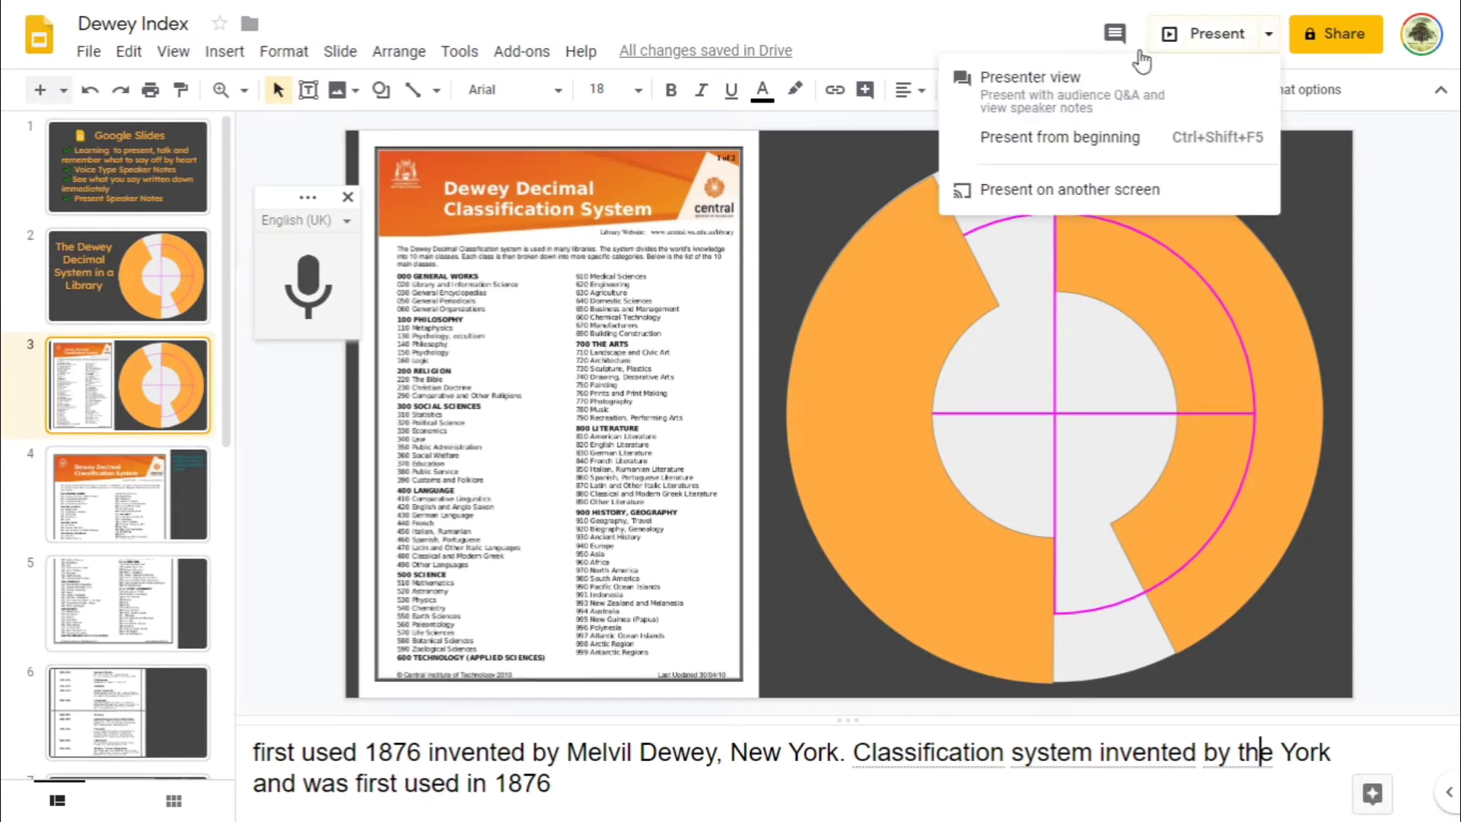
{"action": "left_click", "coordinate": [1012, 101]}
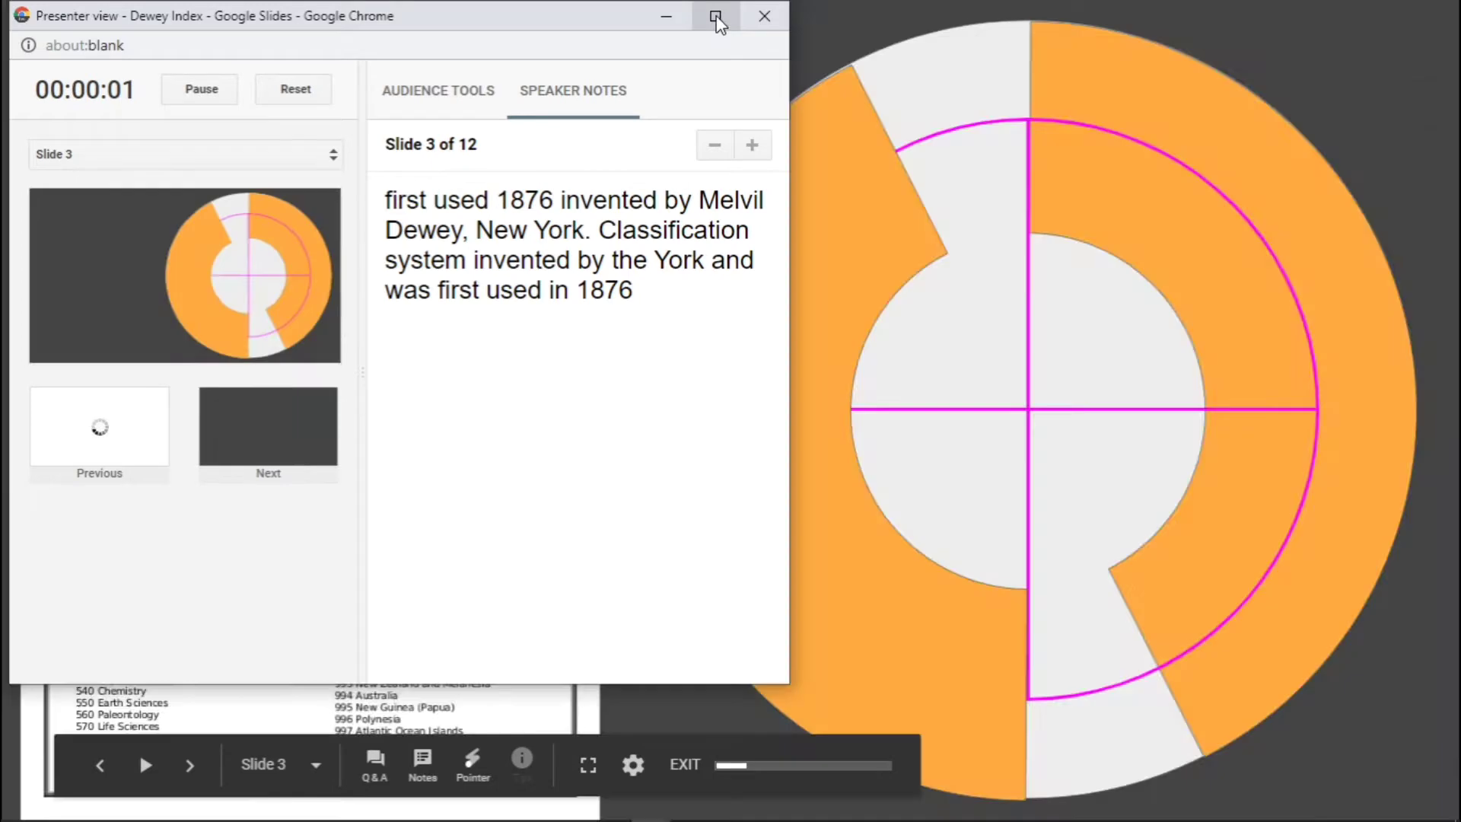
{"action": "left_click", "coordinate": [715, 16]}
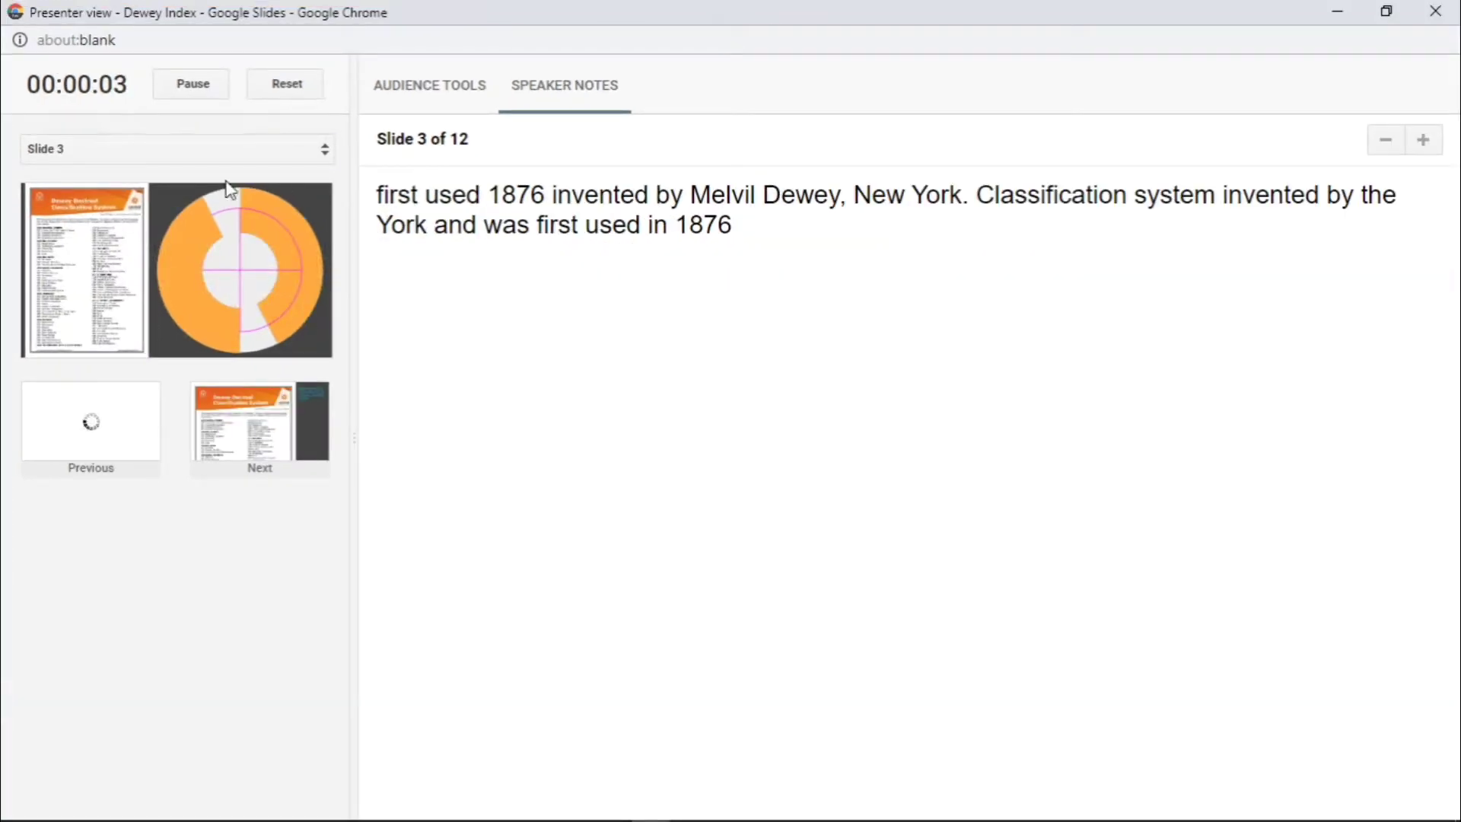
{"action": "left_click", "coordinate": [414, 90]}
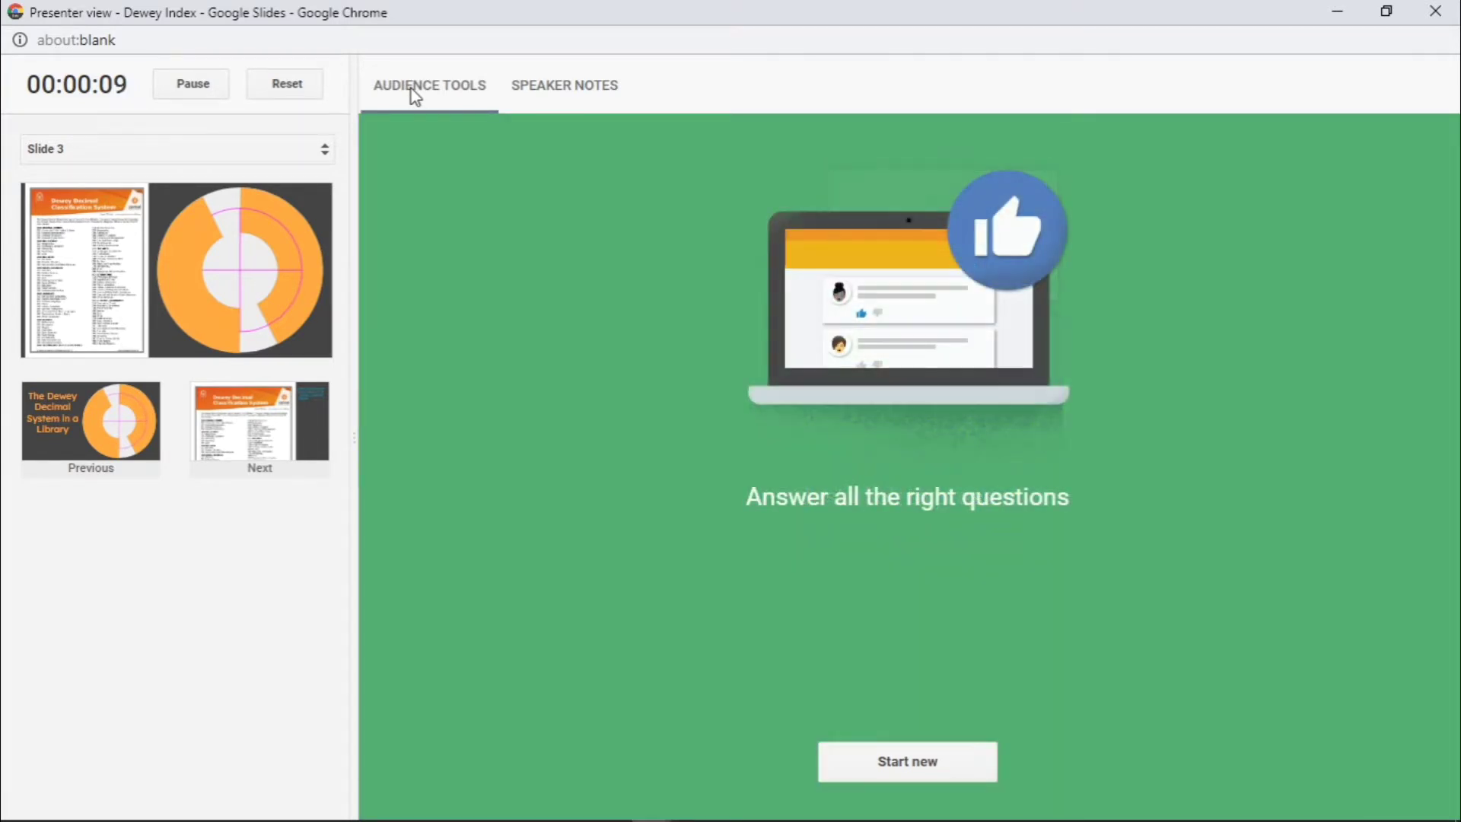
{"action": "left_click", "coordinate": [556, 91]}
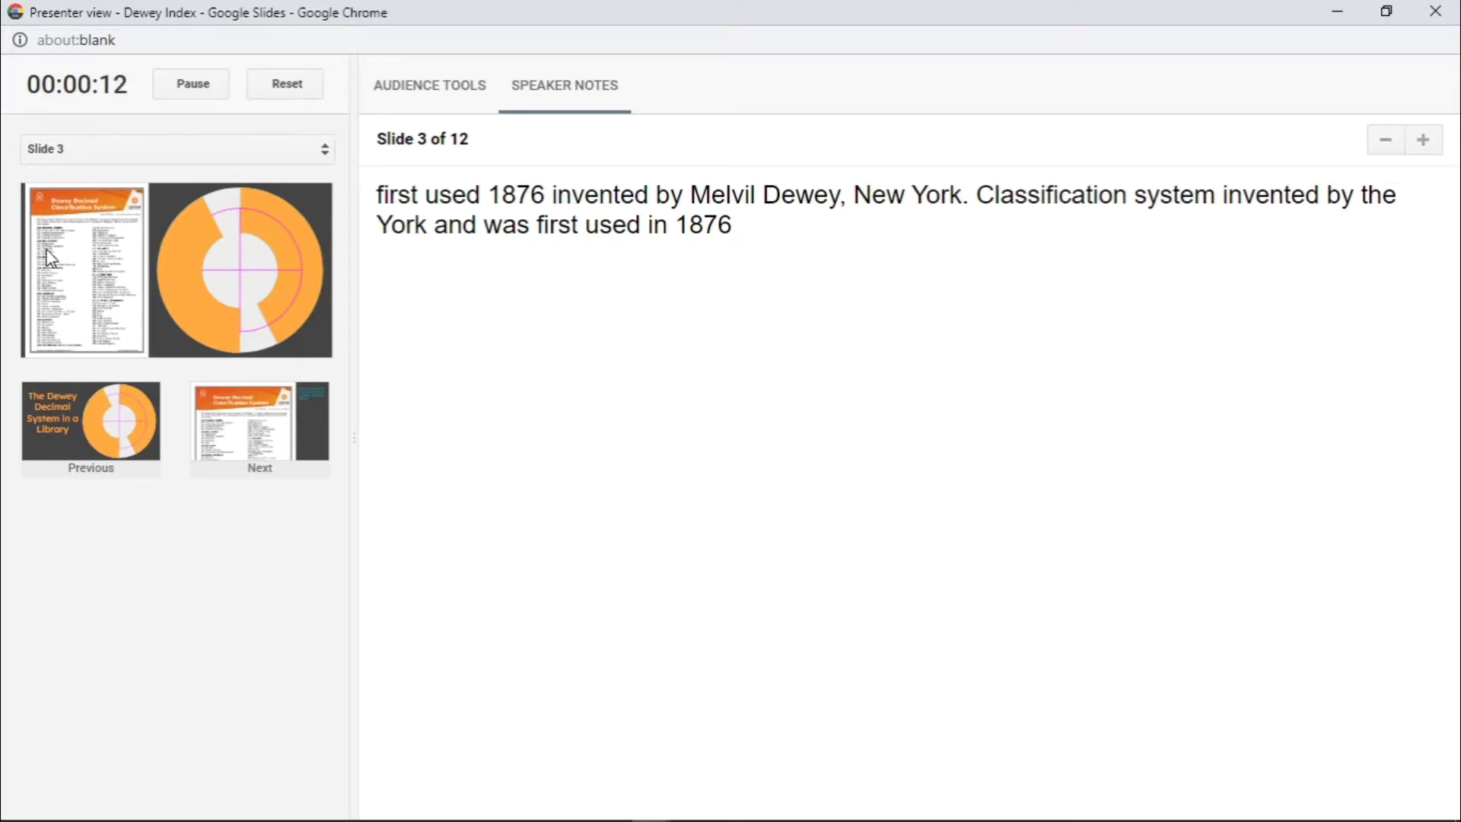
{"action": "left_click", "coordinate": [106, 162]}
{"action": "left_click", "coordinate": [77, 97]}
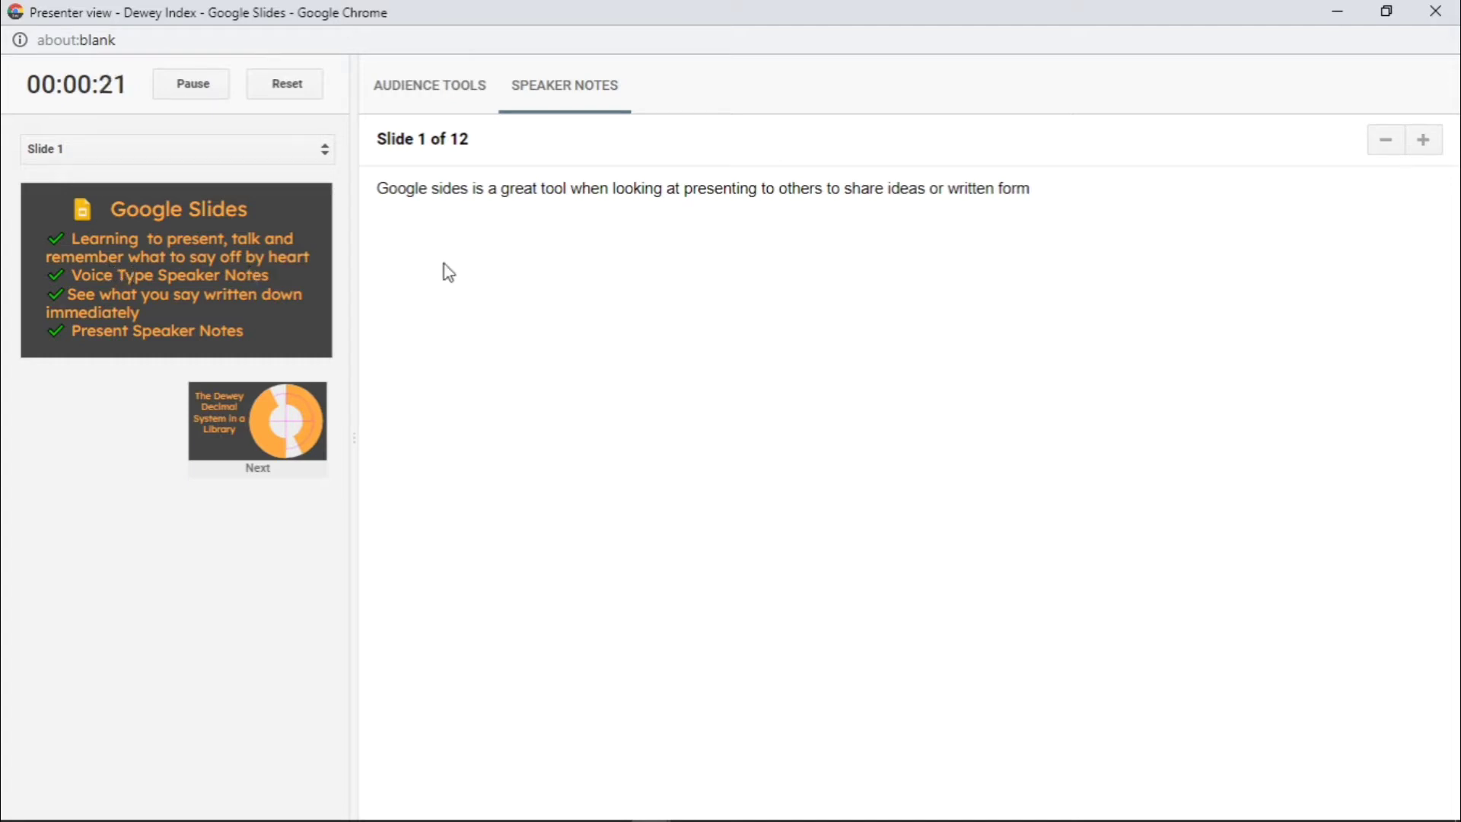
- Enlarge the speaker notes text by five steps in presenter view
{"action": "left_click", "coordinate": [1422, 150]}
{"action": "left_click", "coordinate": [1422, 150]}
{"action": "left_click", "coordinate": [1422, 150]}
{"action": "left_click", "coordinate": [1422, 150]}
{"action": "left_click", "coordinate": [1419, 144]}
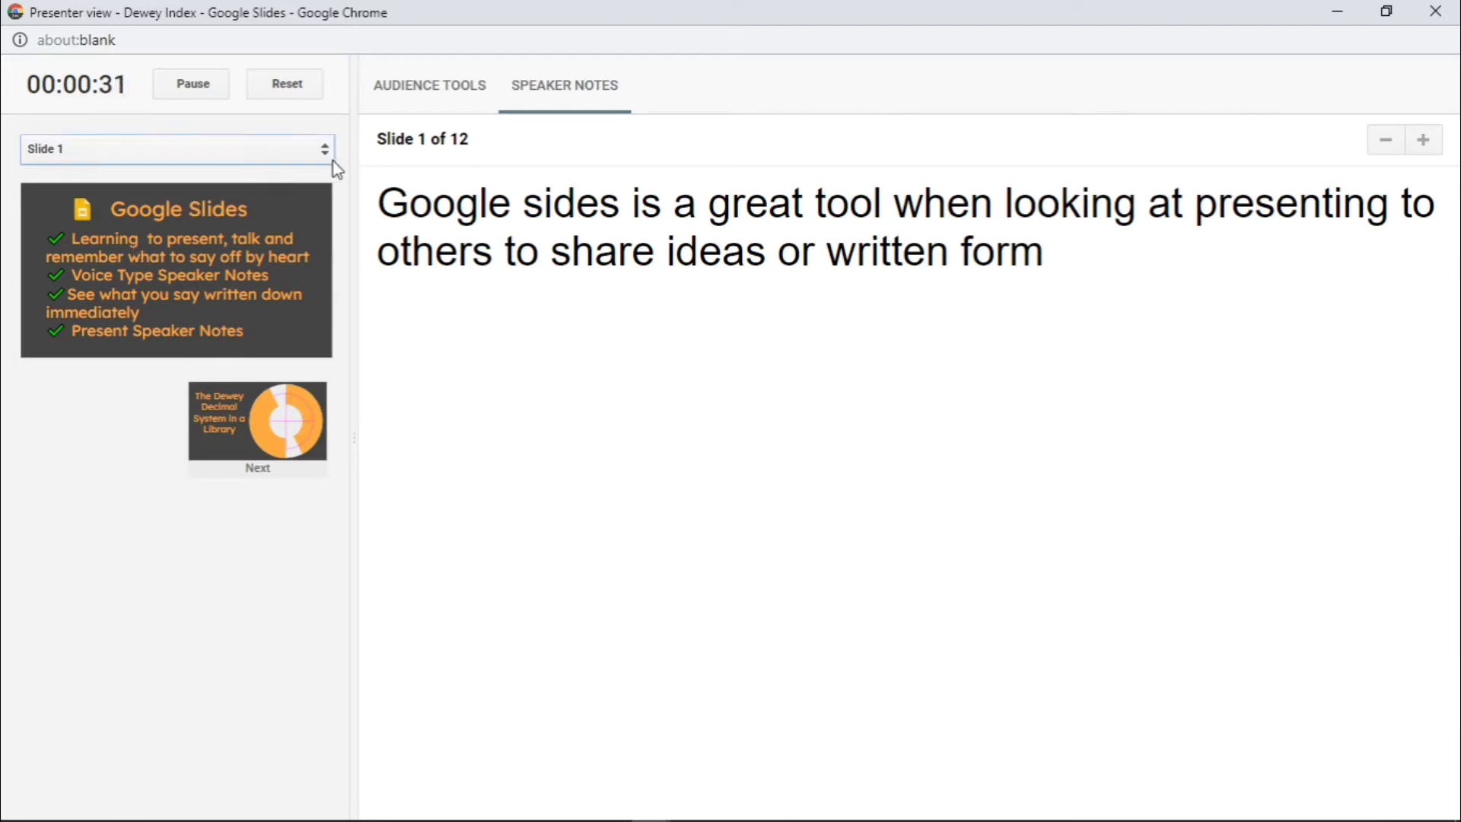
- Advance through the slides to slide 7's pencil circle drawing, then close presenter view
{"action": "left_click", "coordinate": [262, 432]}
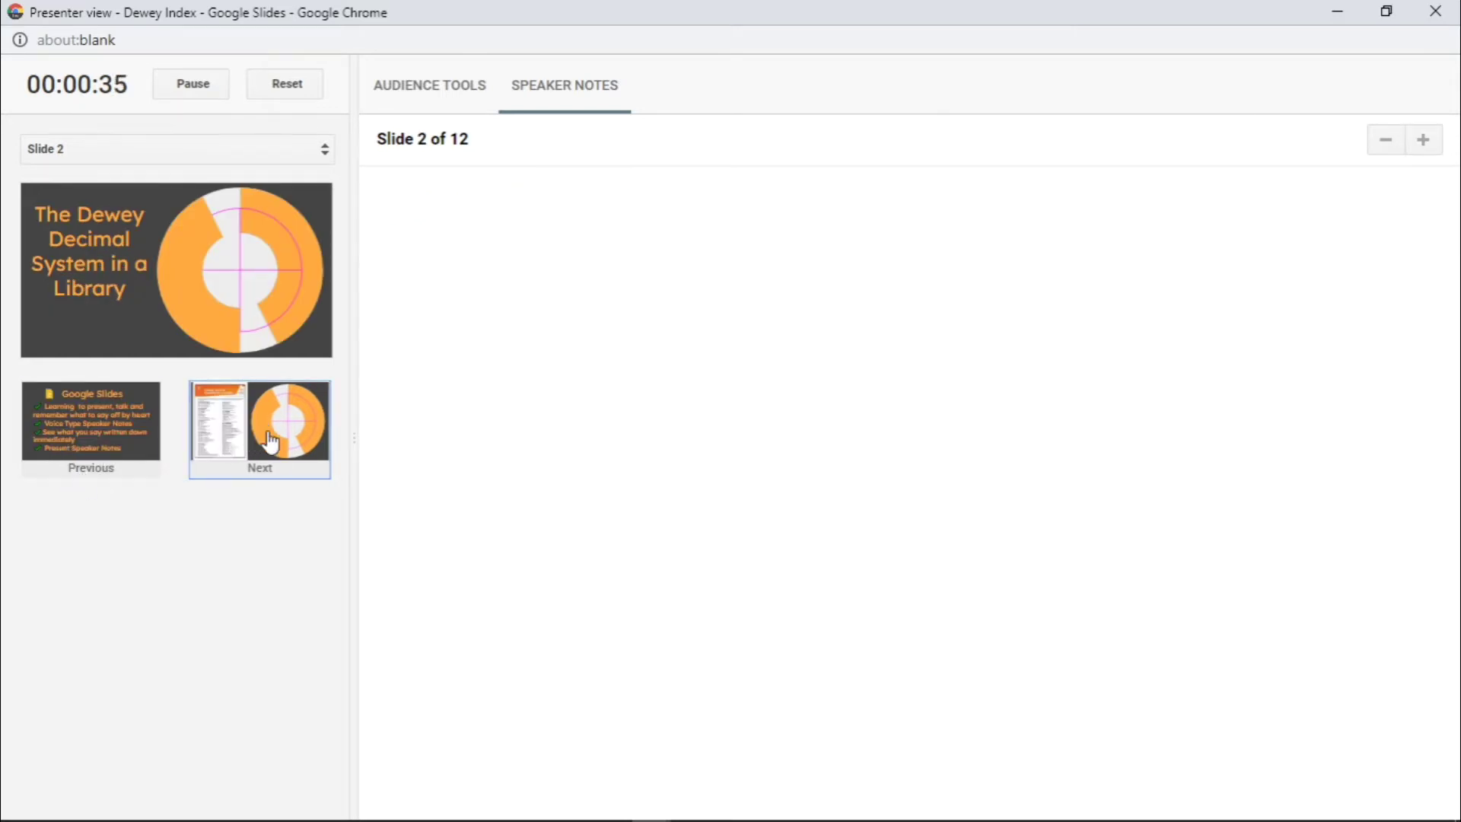
{"action": "left_click", "coordinate": [271, 442]}
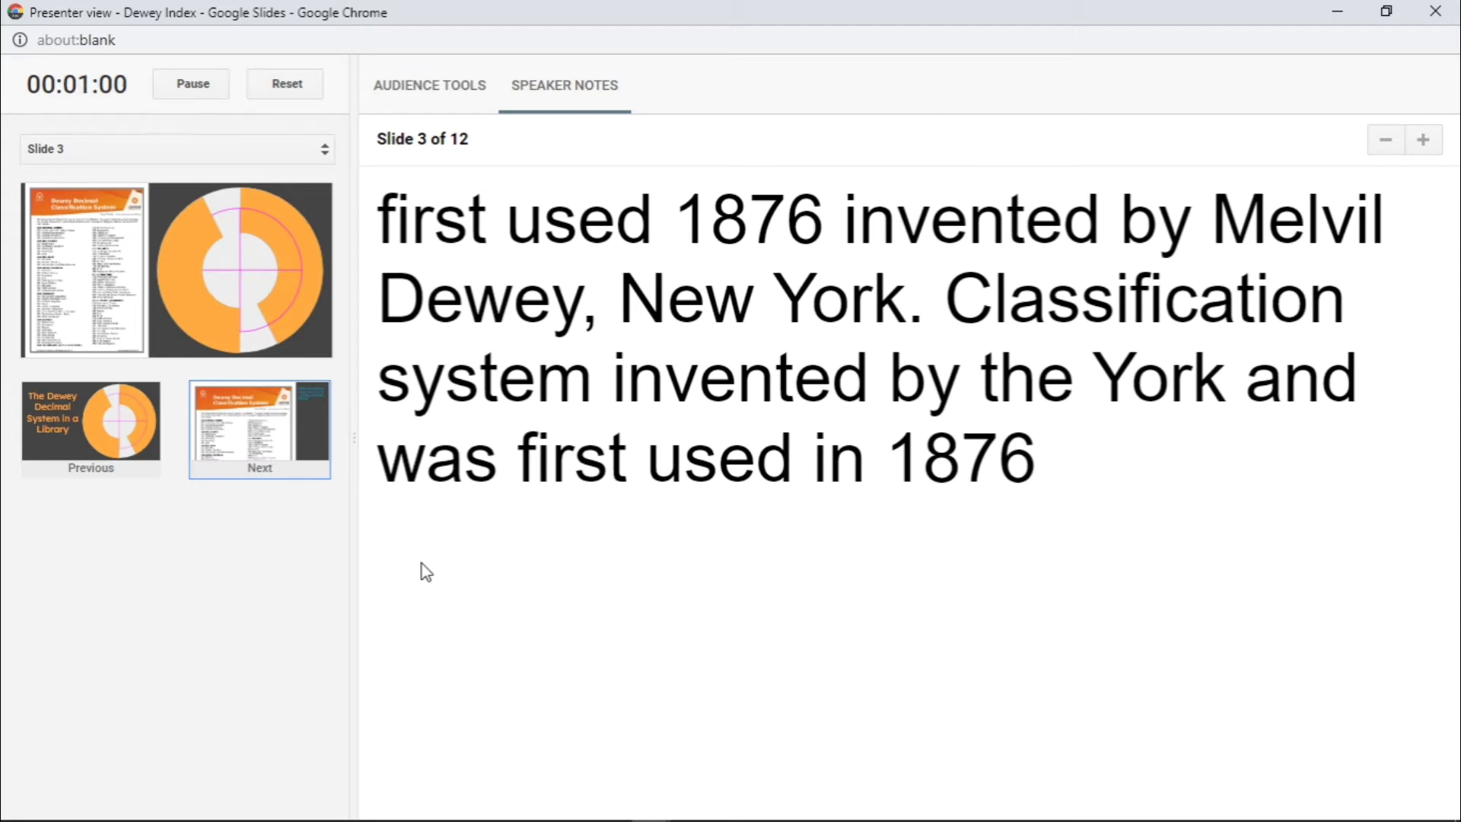
{"action": "left_click", "coordinate": [235, 440]}
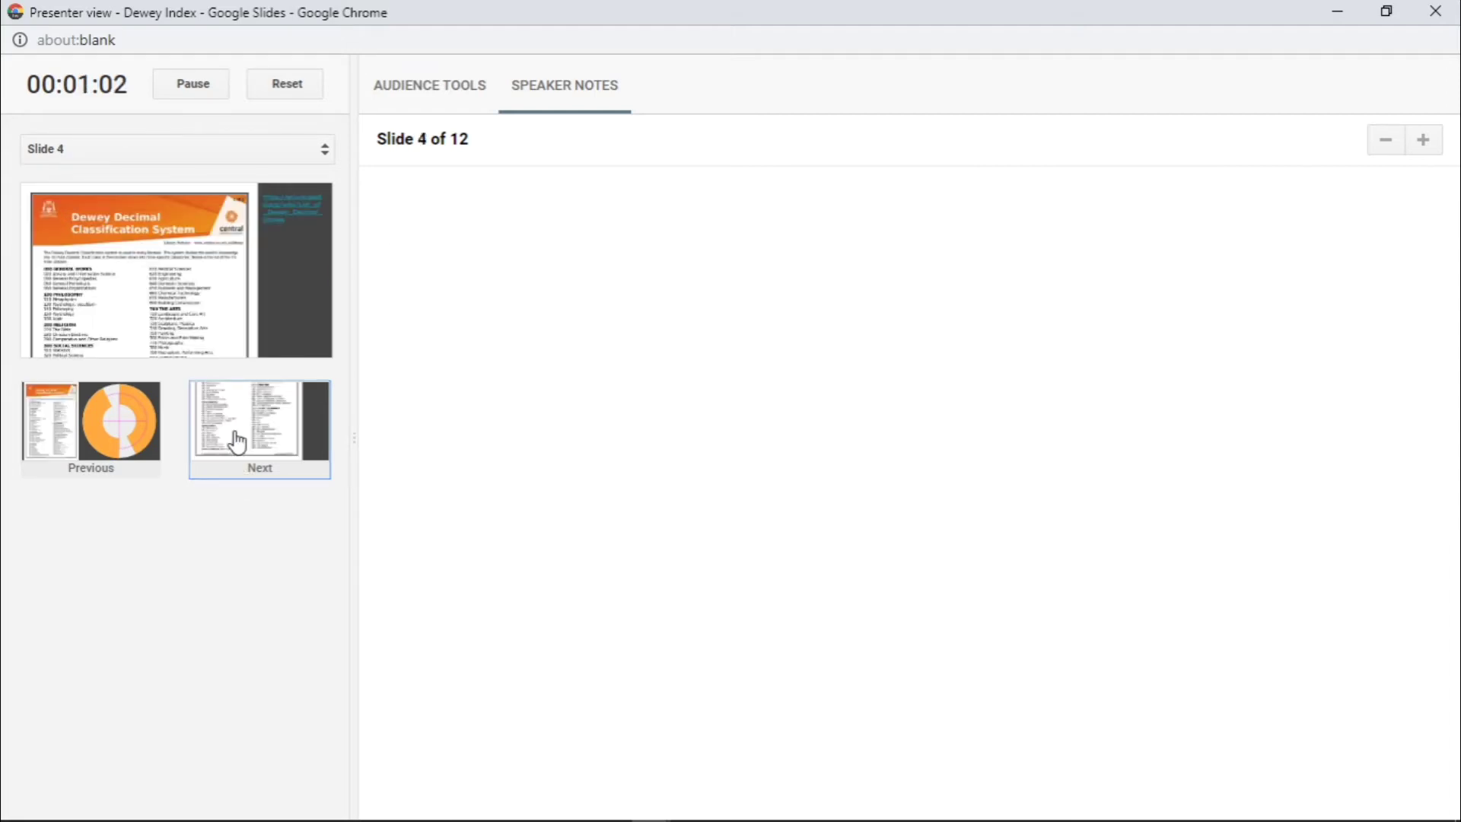
{"action": "left_click", "coordinate": [237, 441]}
{"action": "left_click", "coordinate": [236, 441]}
{"action": "left_click", "coordinate": [237, 441]}
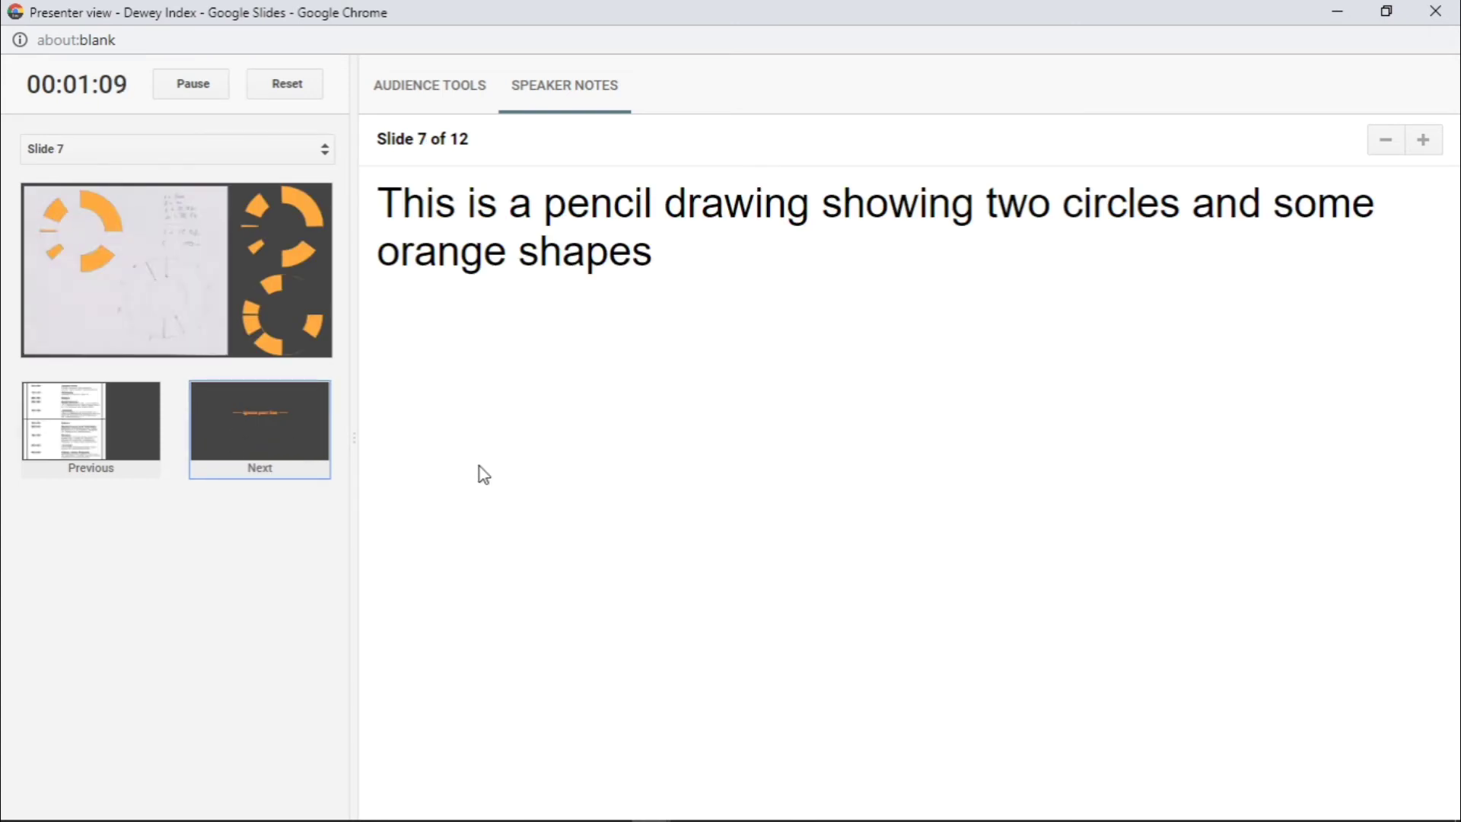
{"action": "left_click", "coordinate": [203, 293]}
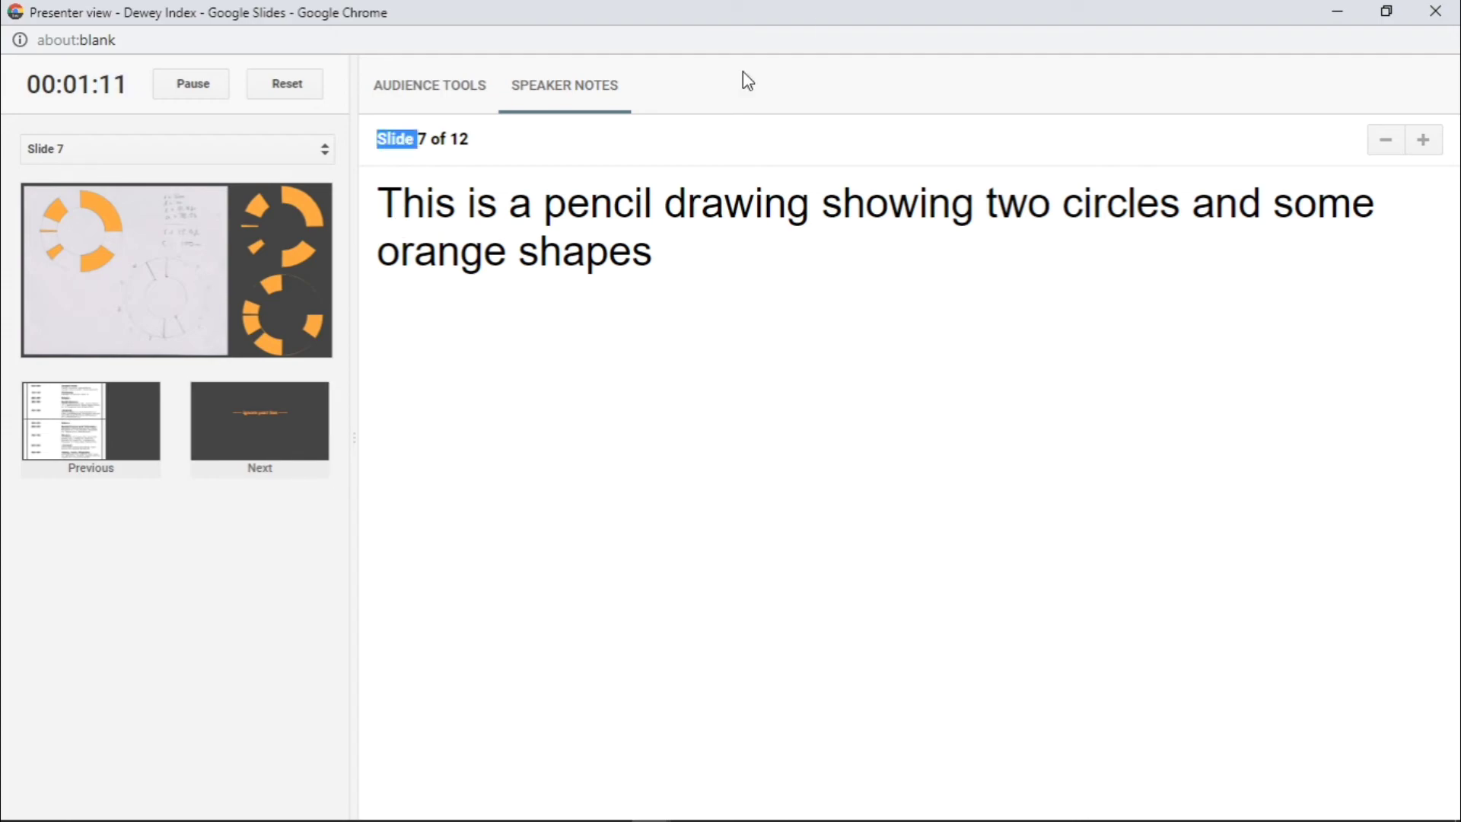
{"action": "left_click", "coordinate": [1436, 10]}
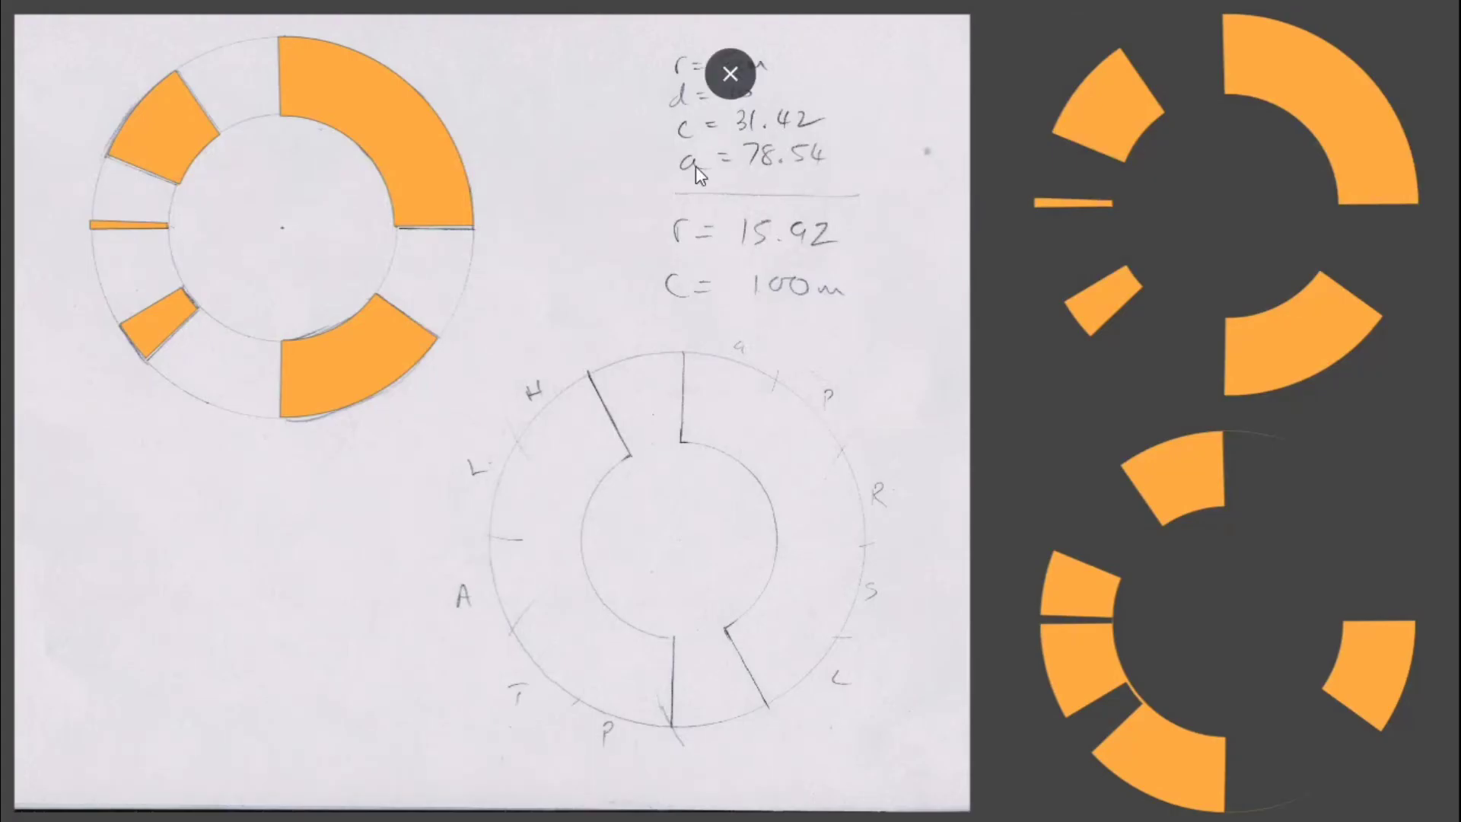
- Exit the slideshow, return to slide 1 in the editor, and close the Tools menu unused
{"action": "key", "text": "Escape"}
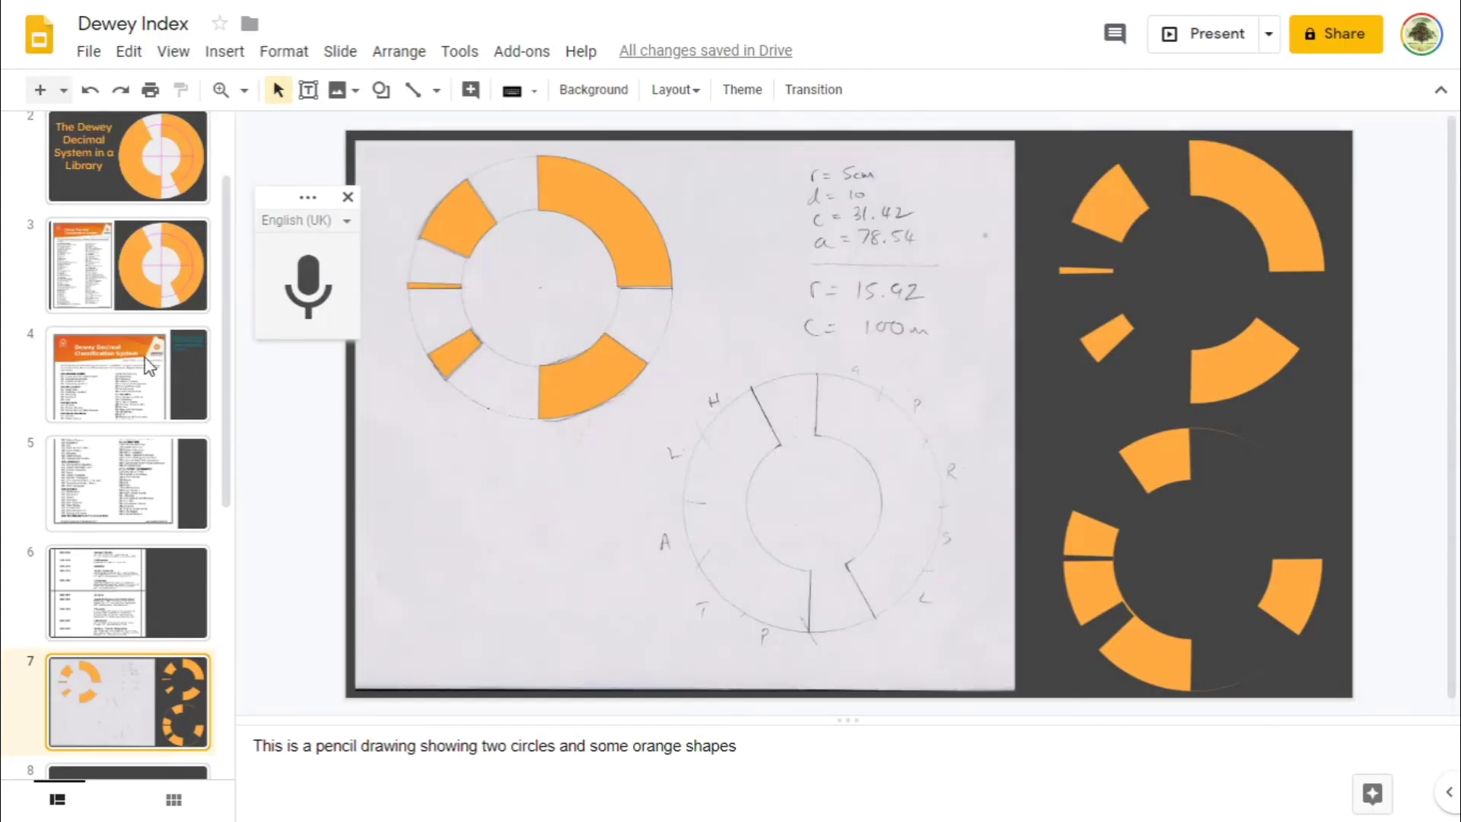
{"action": "scroll", "coordinate": [125, 302], "scroll_direction": "up", "scroll_amount": 1}
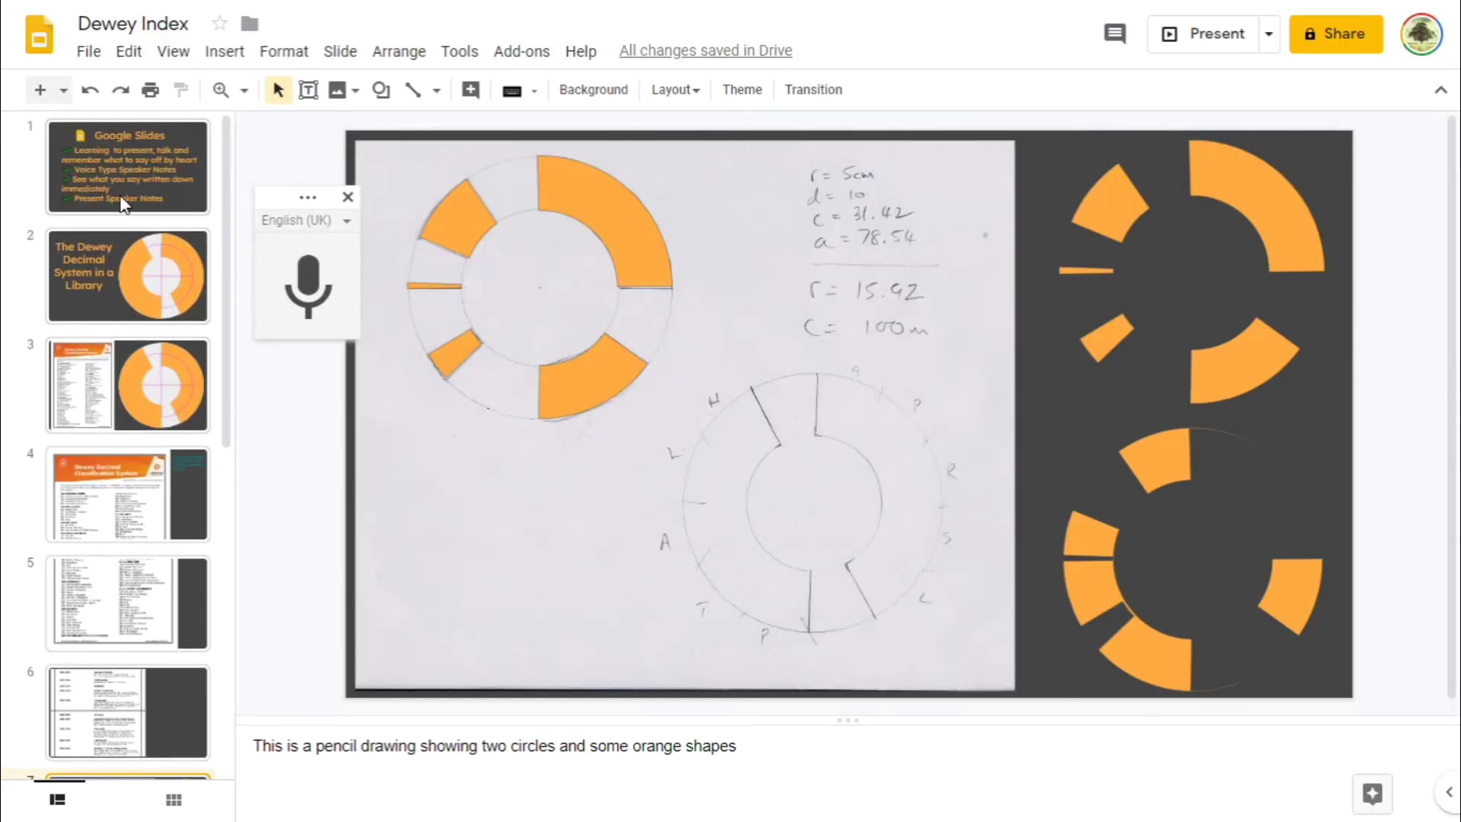
{"action": "left_click", "coordinate": [122, 201]}
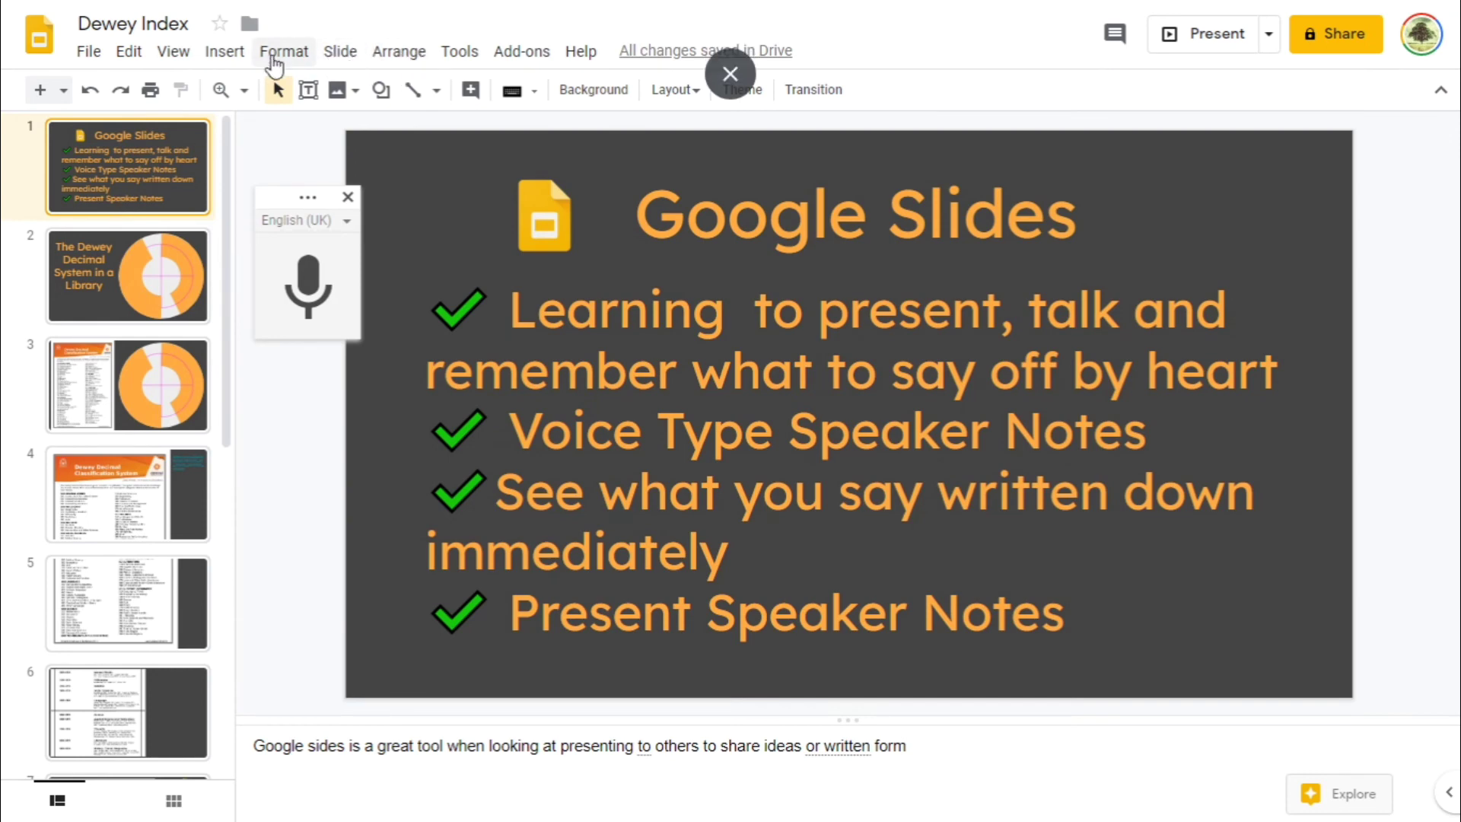
{"action": "left_click", "coordinate": [461, 53]}
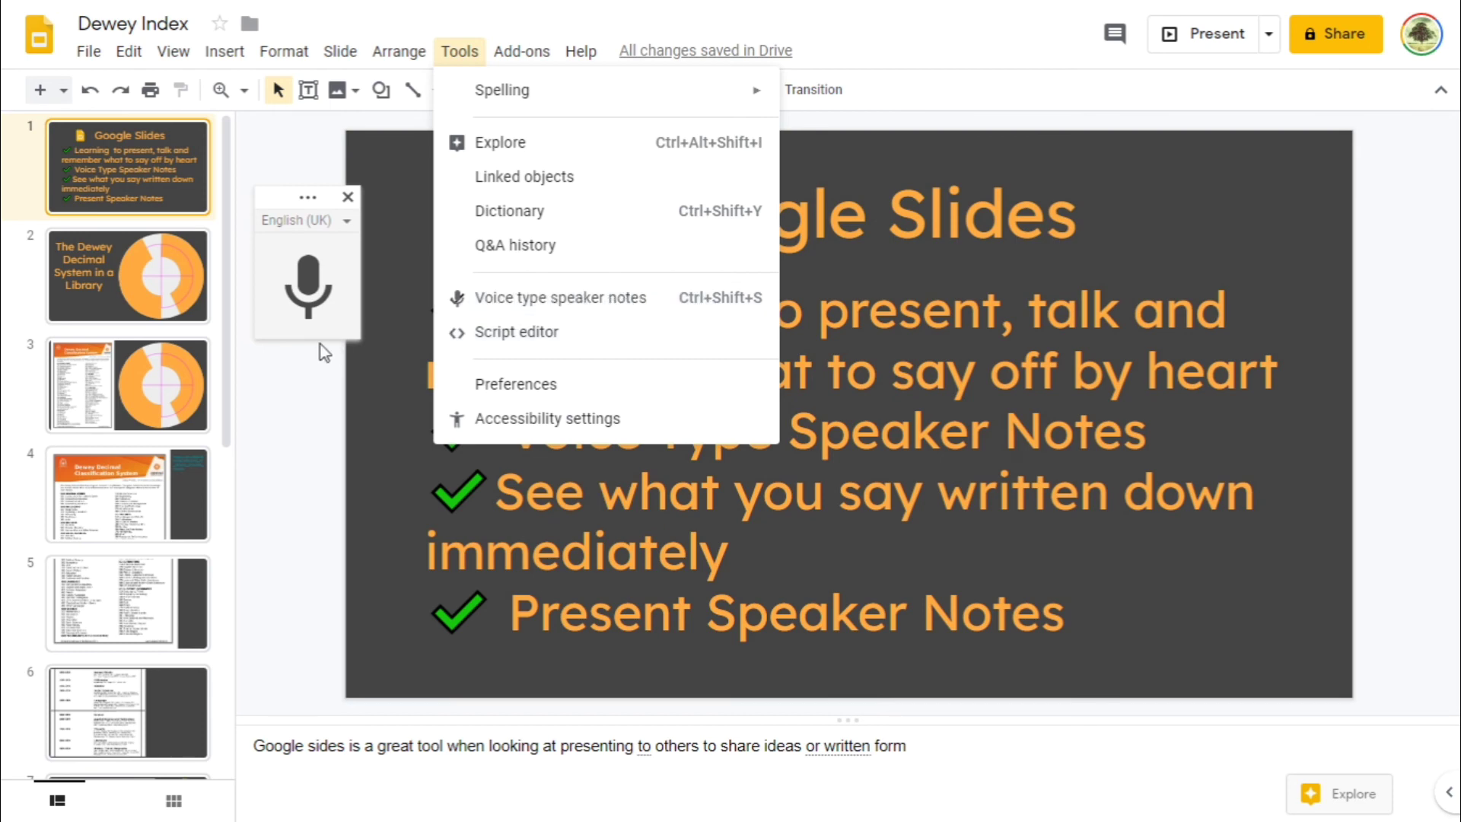
{"action": "left_click", "coordinate": [311, 377]}
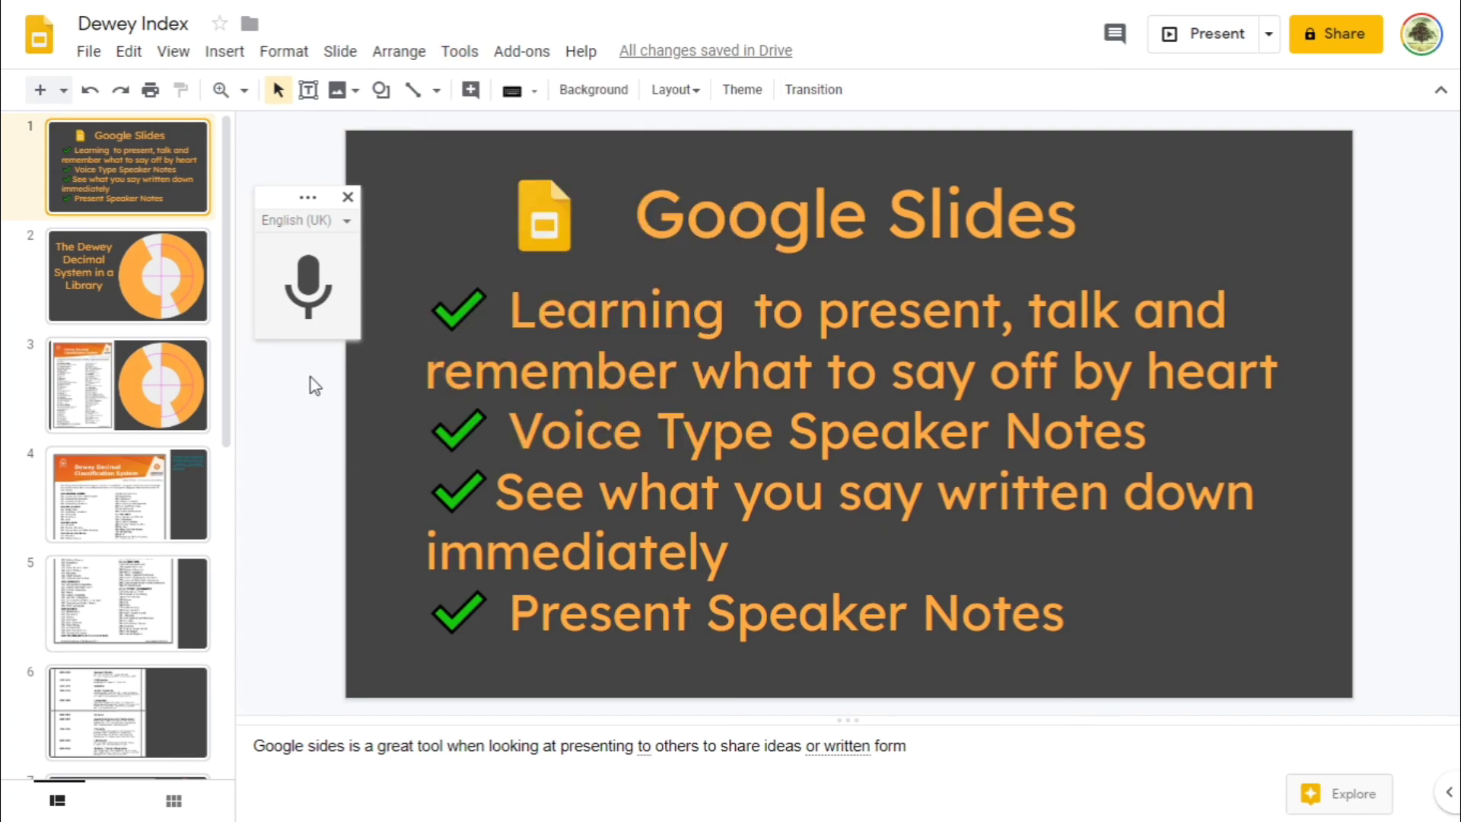